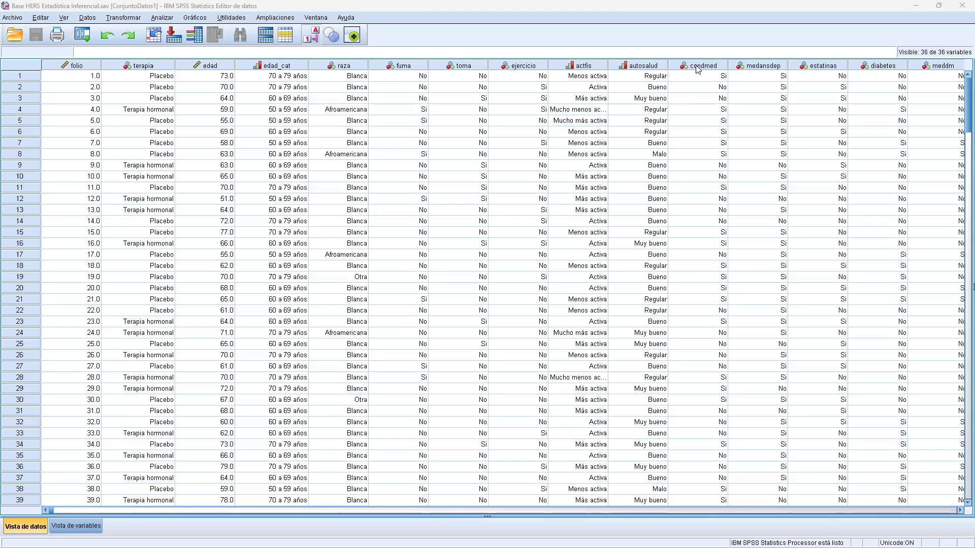
Examine the edad and peso columns in the data view.
left_click(226, 65)
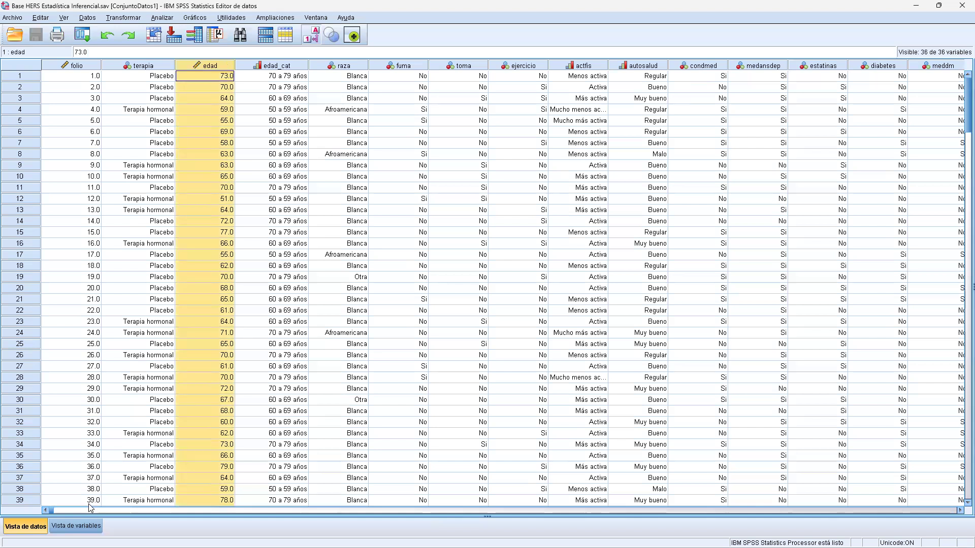
left_click(960, 512)
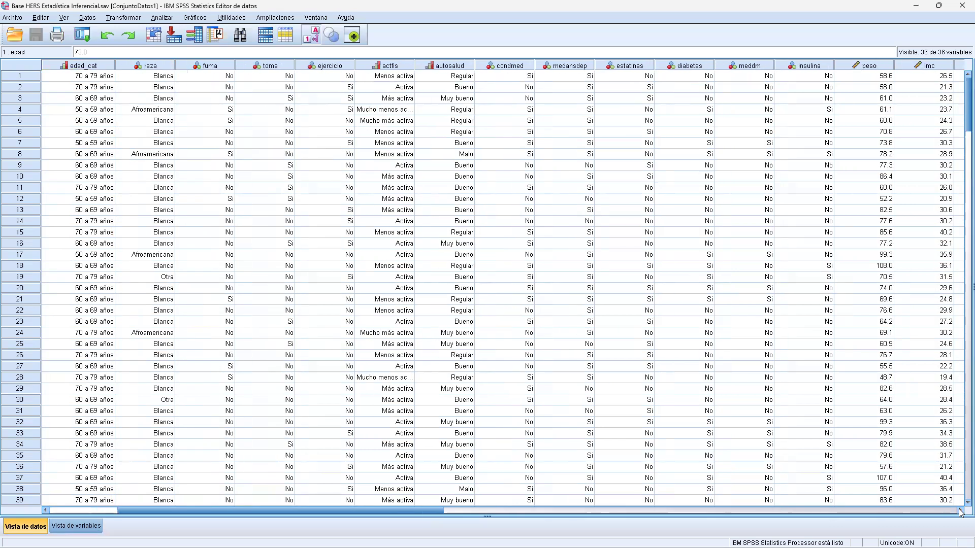
left_click(960, 512)
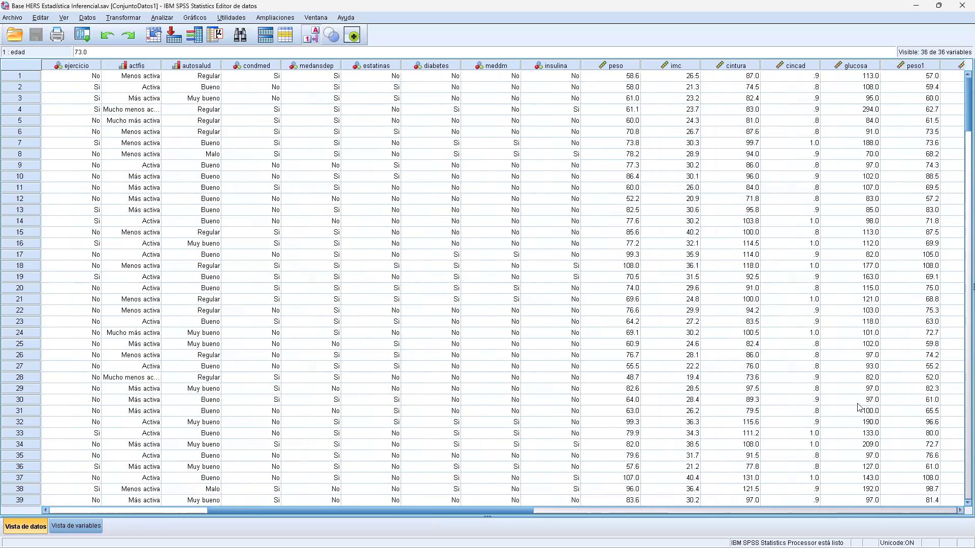
left_click(626, 67)
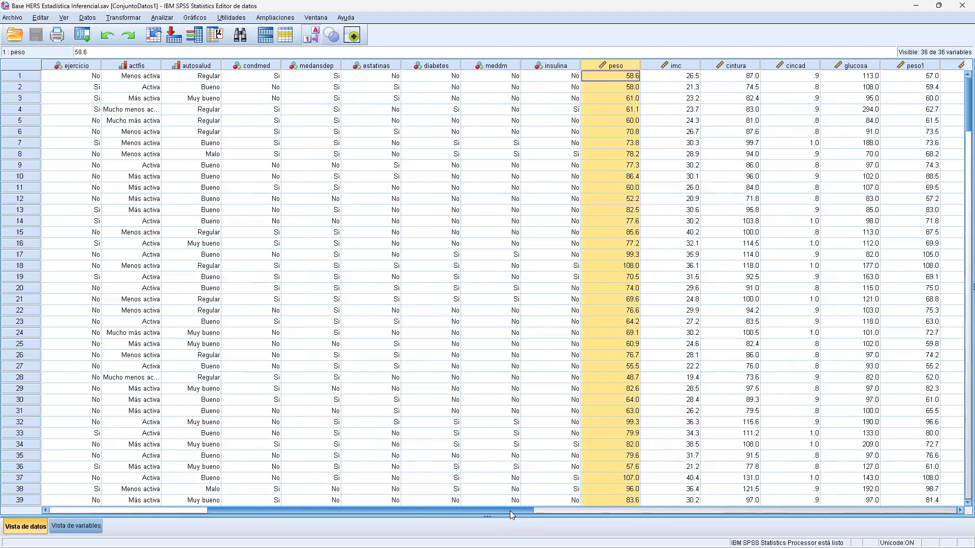
left_click_drag(510, 511, 351, 510)
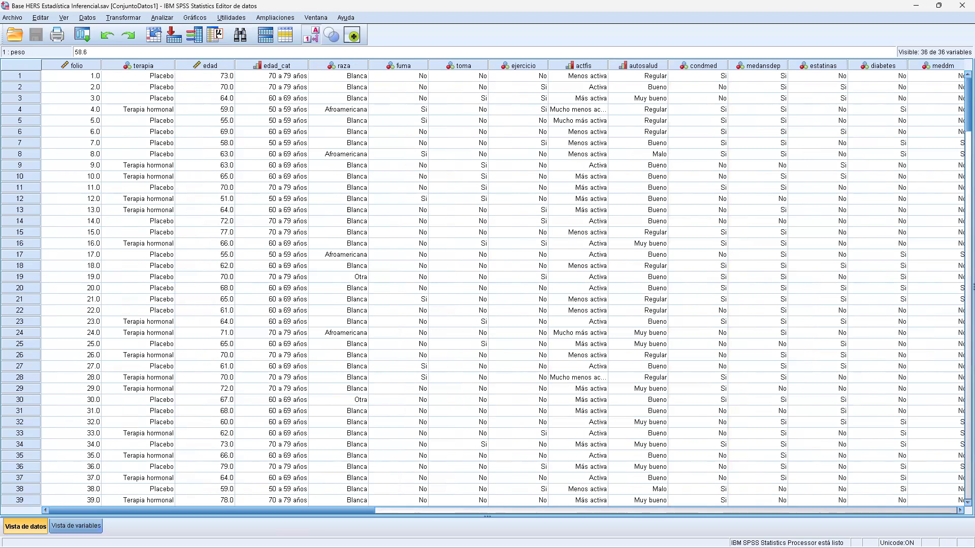
Check in the variable view that the measurement level of edad is Escala.
left_click(76, 525)
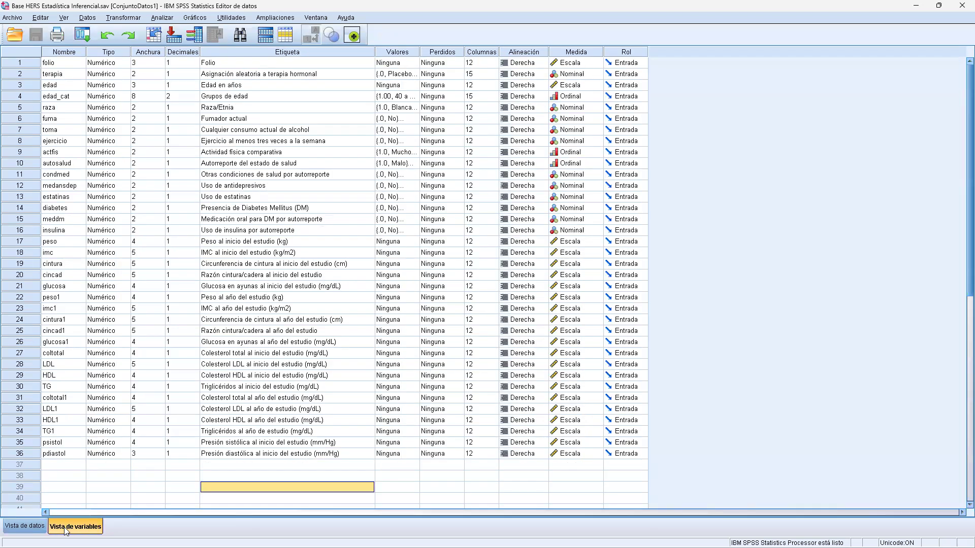
left_click(588, 53)
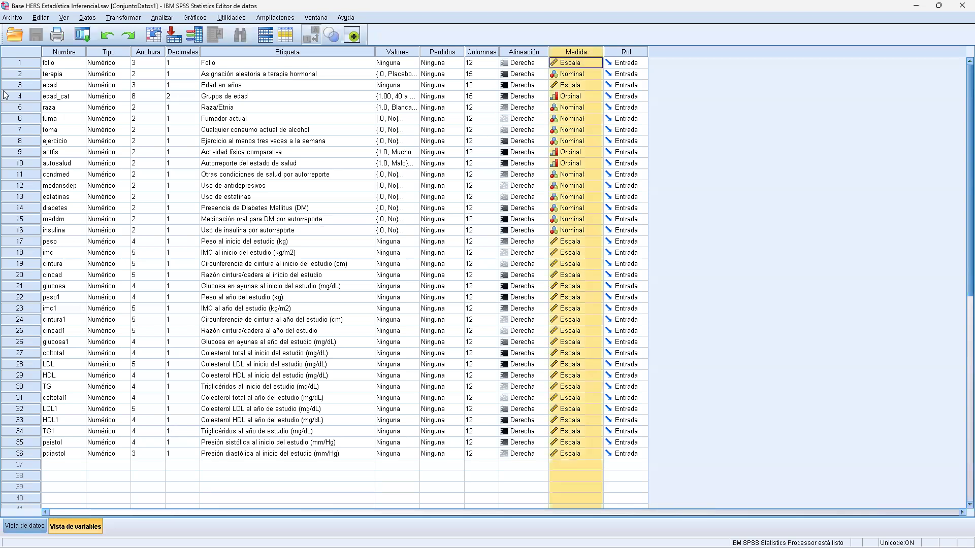
left_click(24, 85)
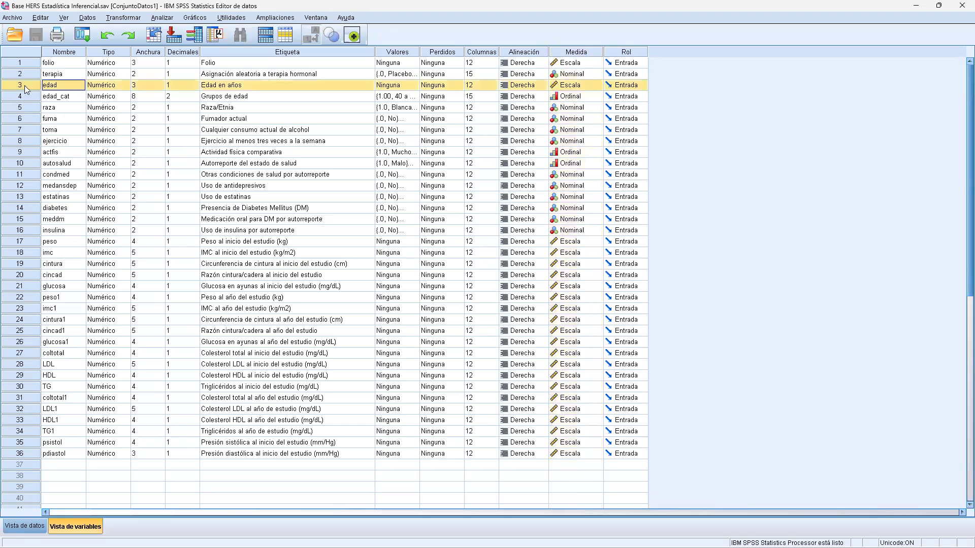
left_click(576, 86)
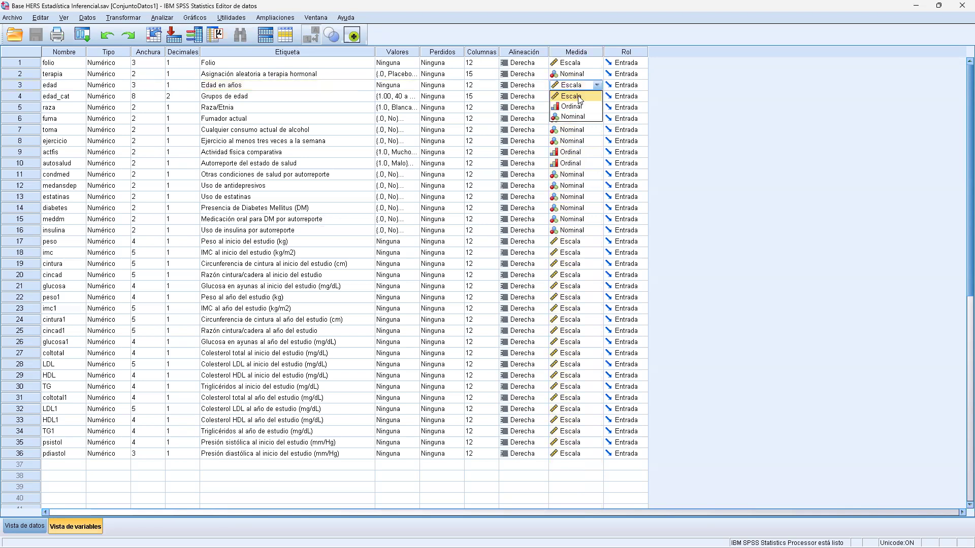
left_click(579, 96)
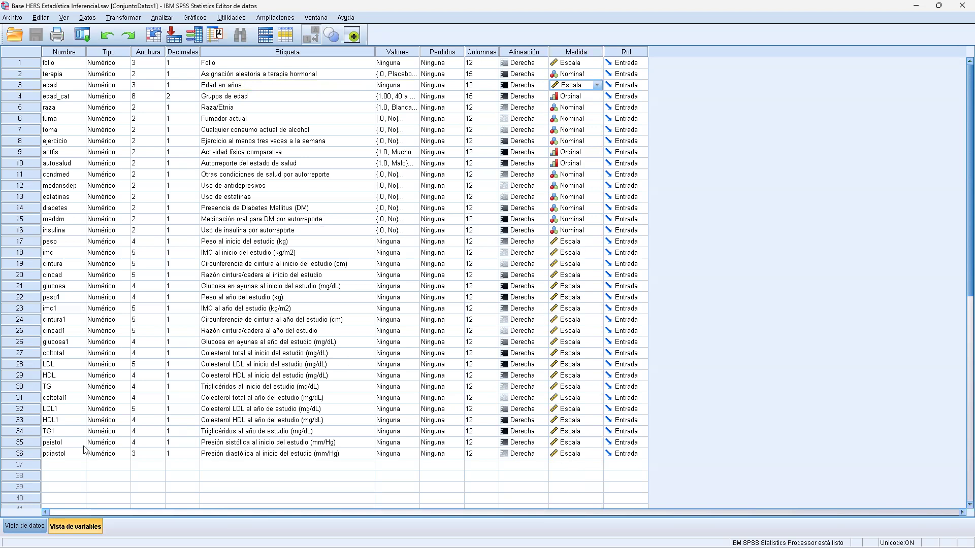
Return to the data view and compare the values of the edad and peso columns.
left_click(23, 527)
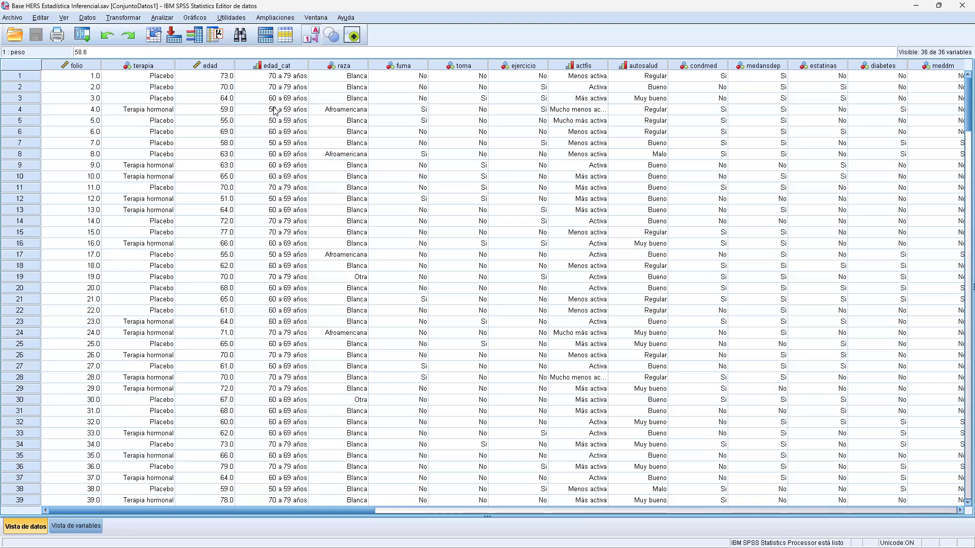
left_click(227, 67)
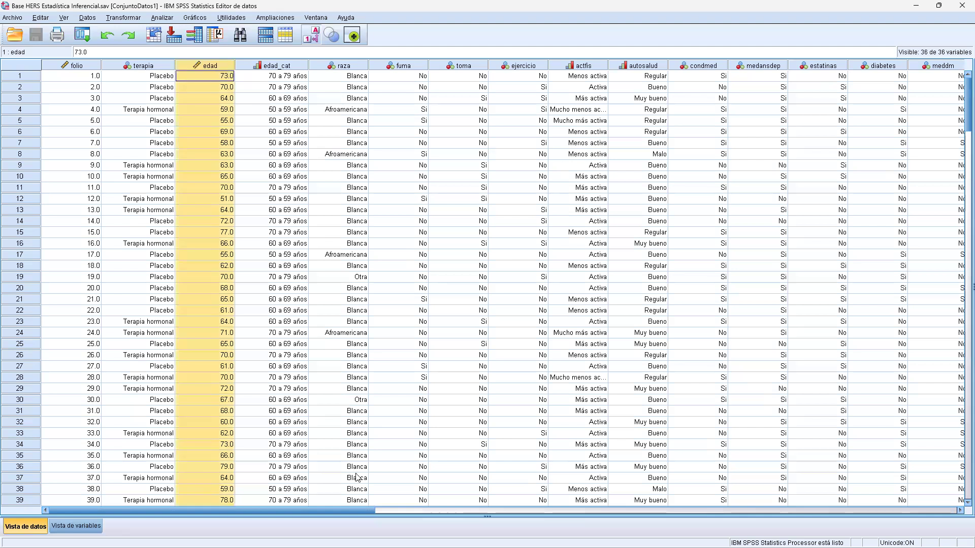
left_click_drag(378, 507, 520, 505)
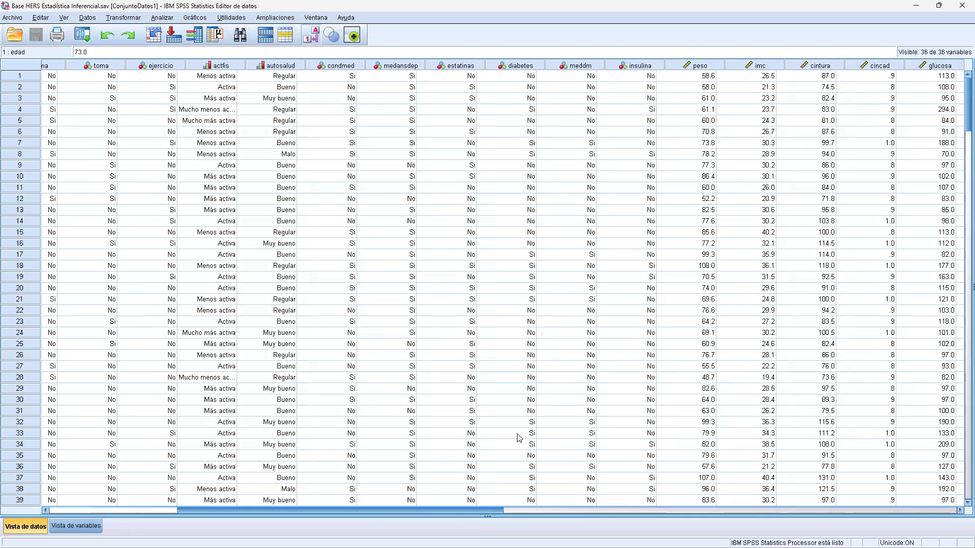
left_click(653, 66)
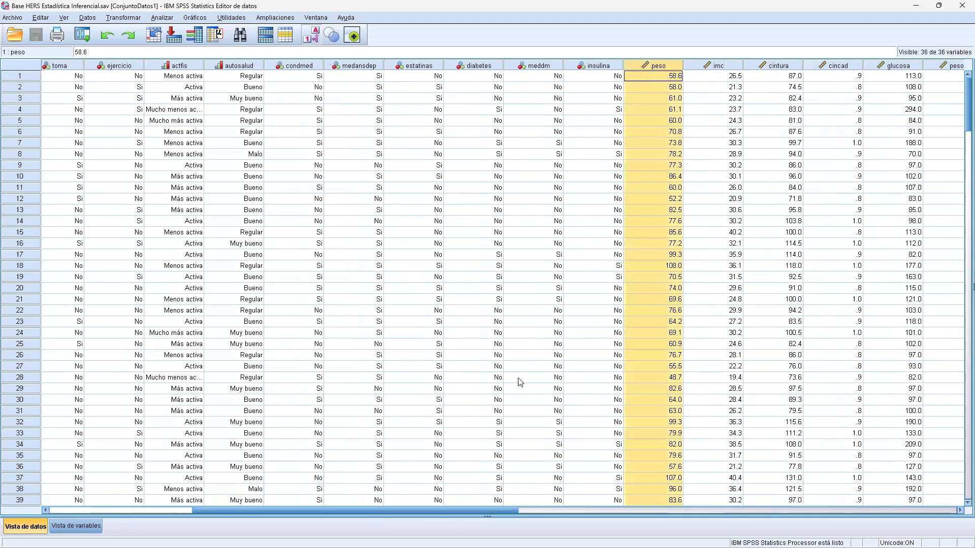
left_click_drag(490, 513, 368, 514)
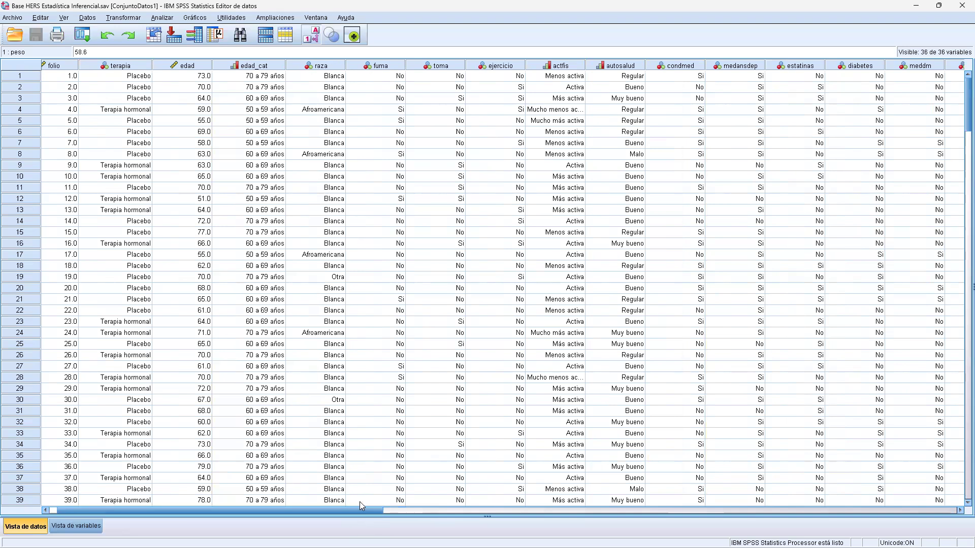
left_click_drag(324, 511, 512, 508)
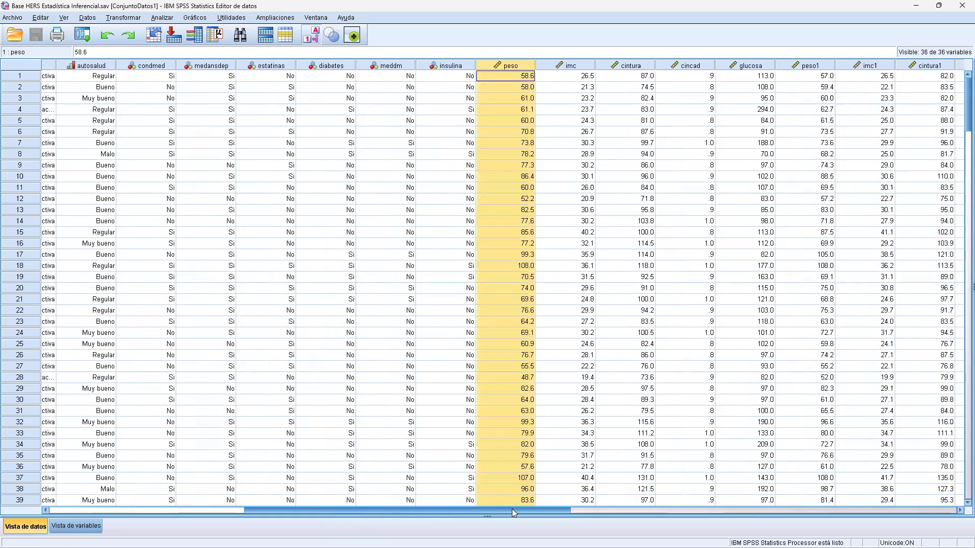
left_click_drag(491, 510, 216, 512)
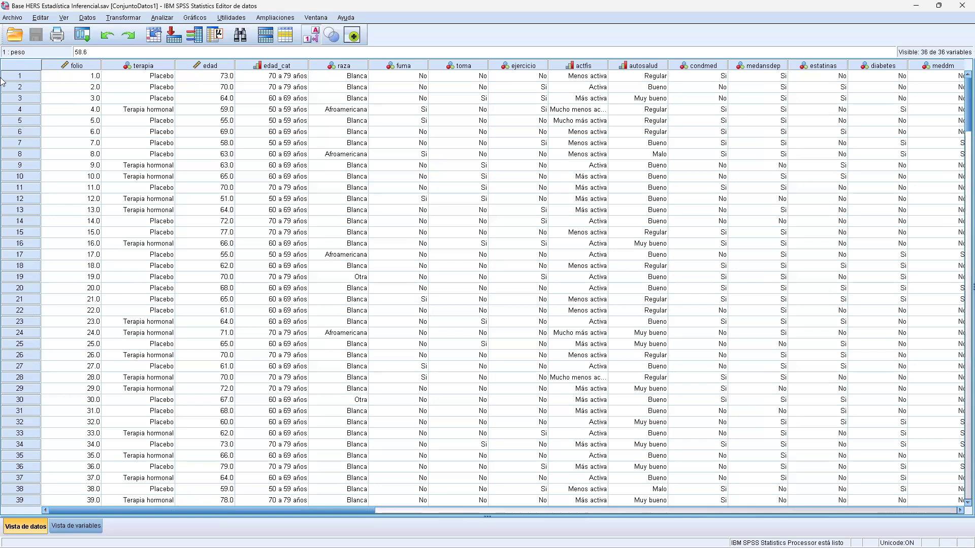
Start a simple scatter plot (Dispersión/Puntos) in the chart builder's preview.
left_click(202, 18)
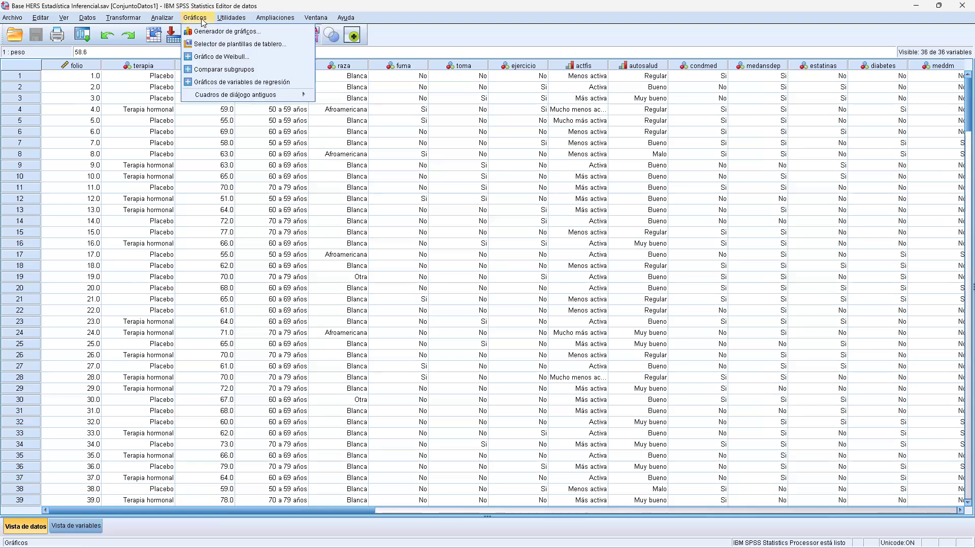
left_click(210, 31)
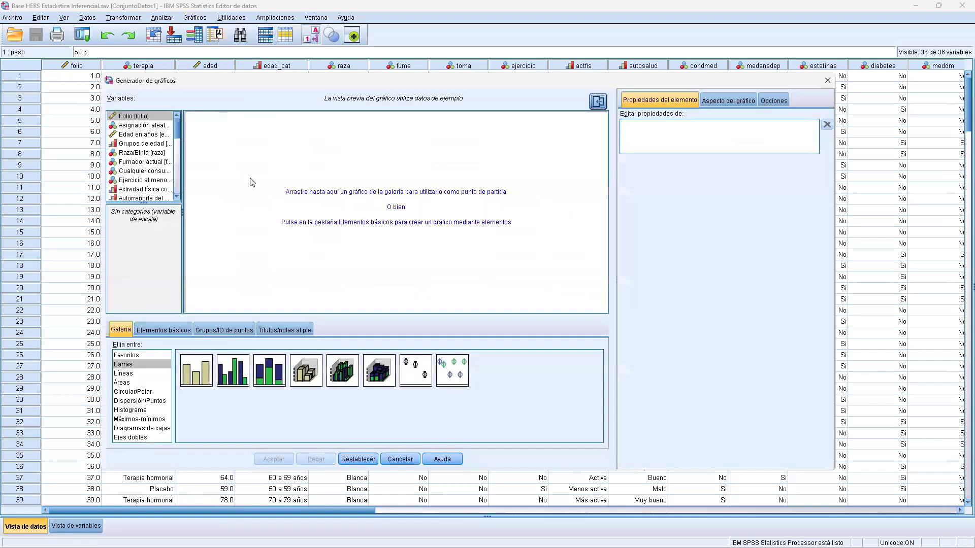
left_click(137, 402)
left_click(189, 375)
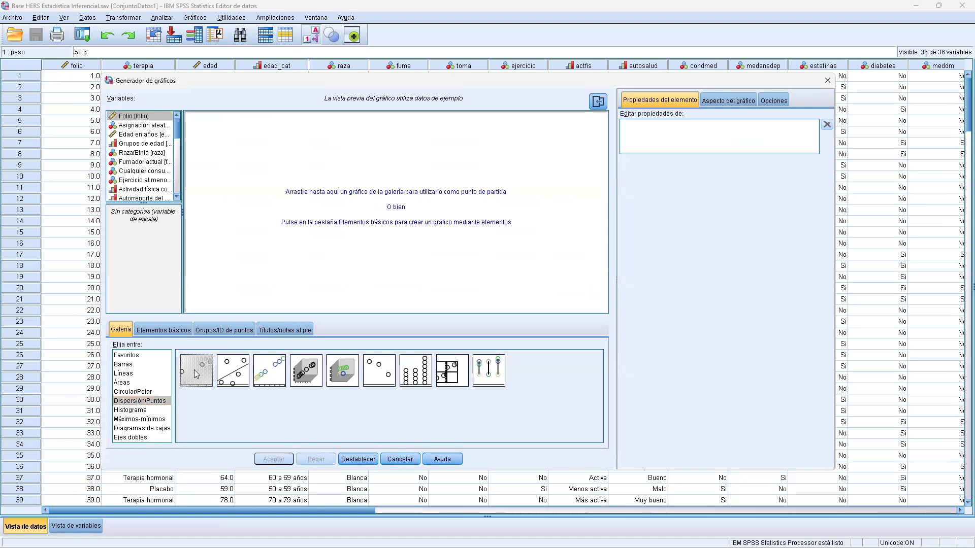
left_click_drag(196, 374, 389, 222)
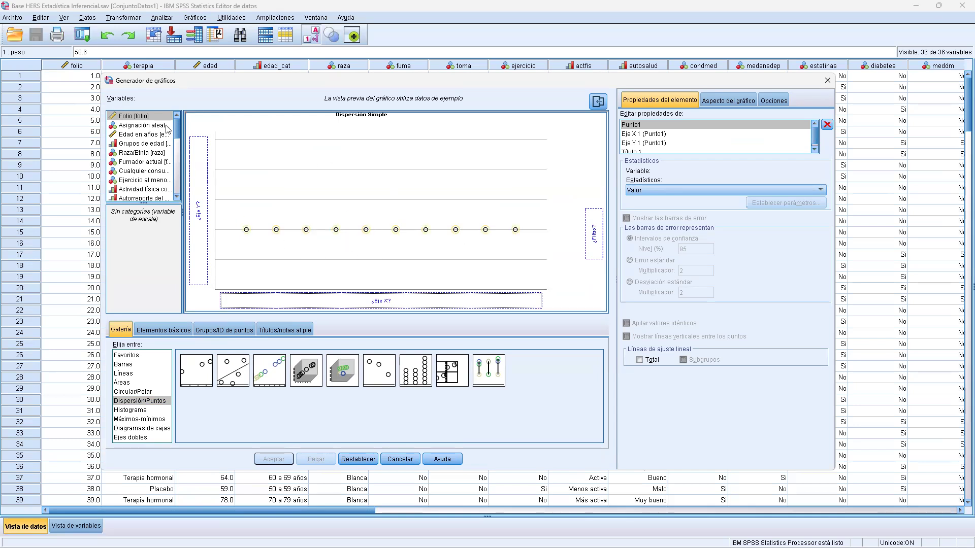
Assign Edad en años to the X axis and Peso al inicio del estudio (kg) to the Y axis, and generate the scatter plot.
left_click(139, 135)
left_click_drag(140, 136, 364, 301)
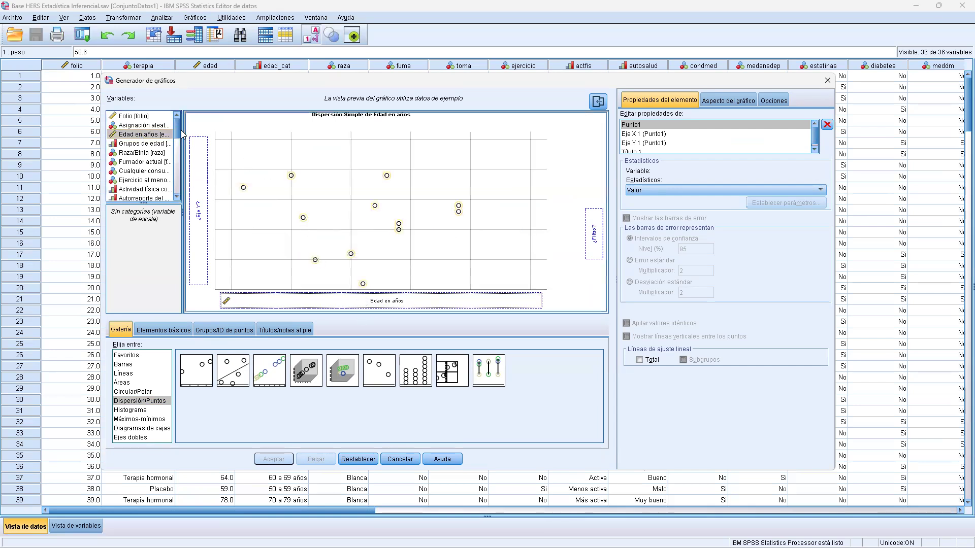
scroll(170, 156, "down", 3)
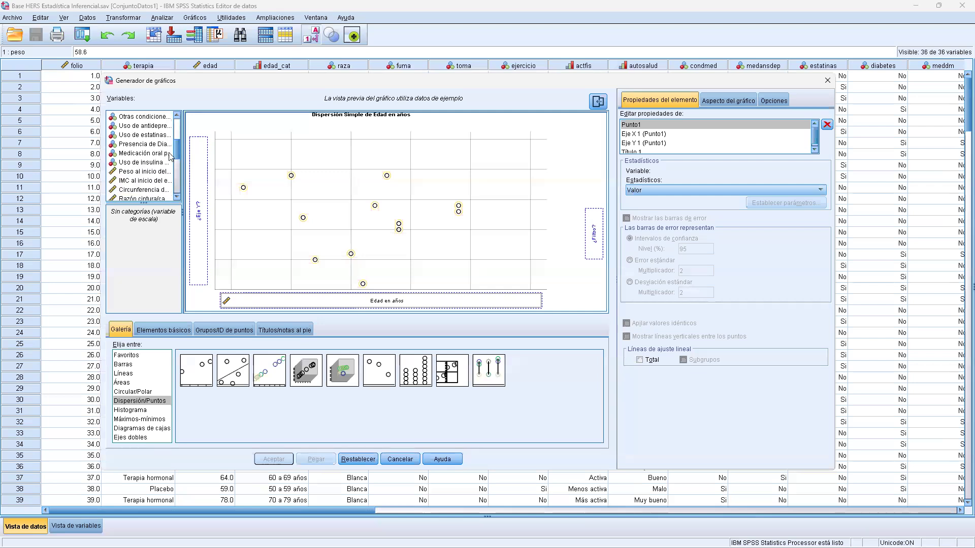
left_click_drag(140, 173, 198, 187)
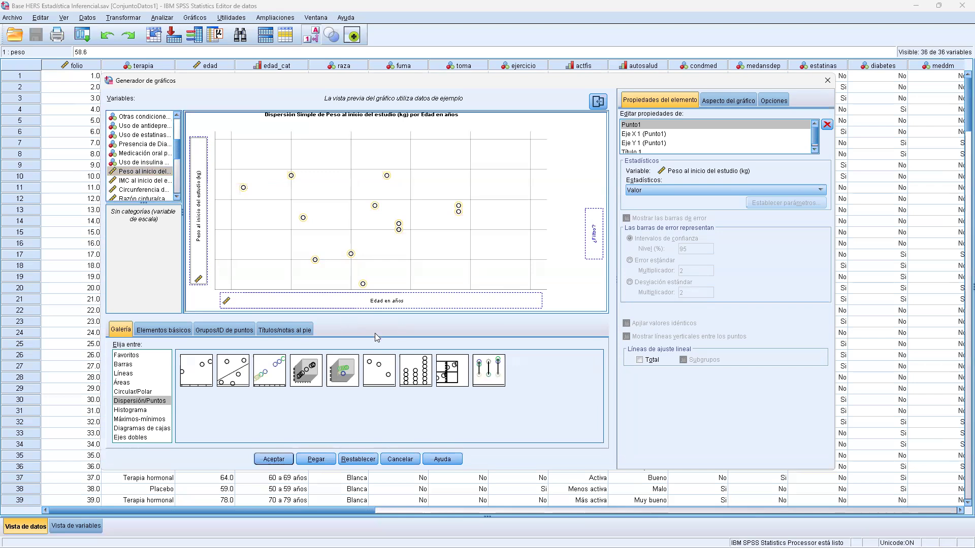
left_click(273, 460)
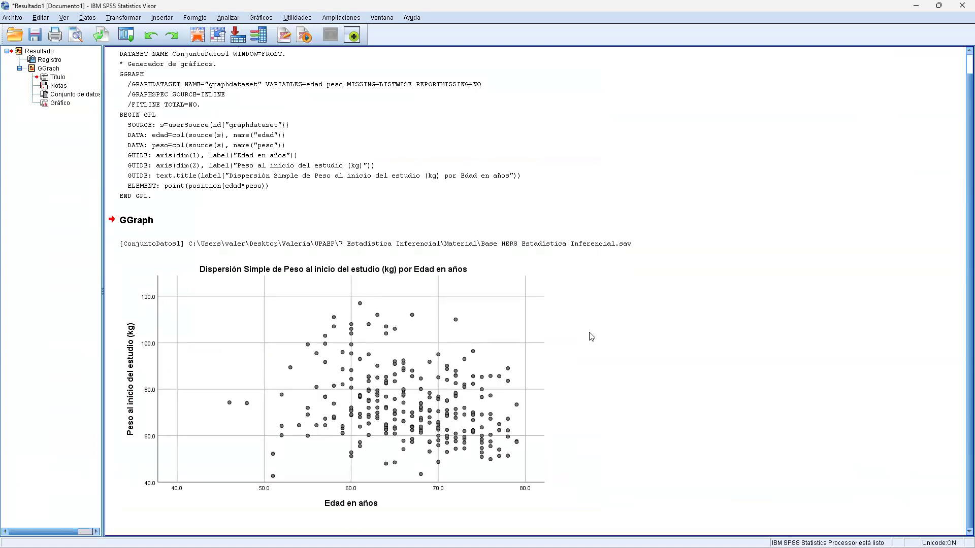
left_click(324, 364)
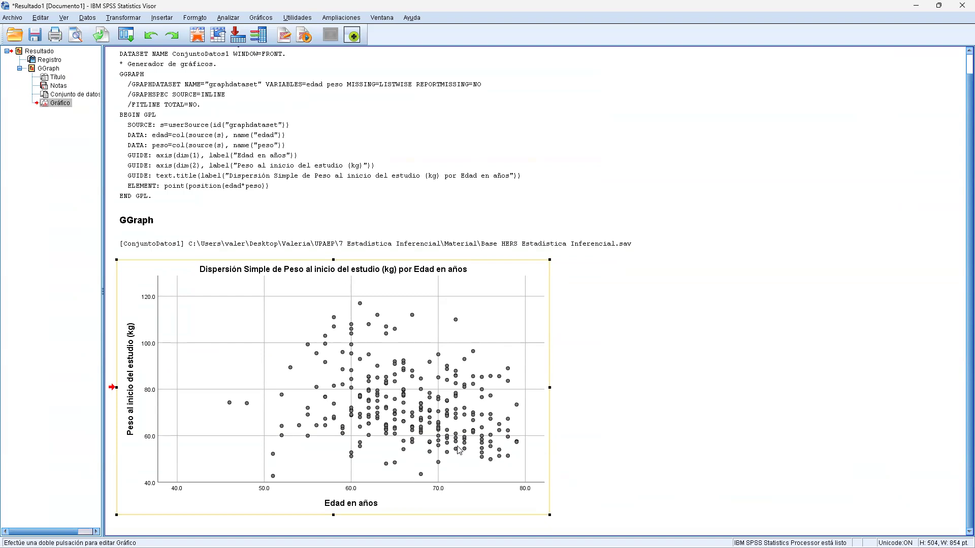
double_click(520, 366)
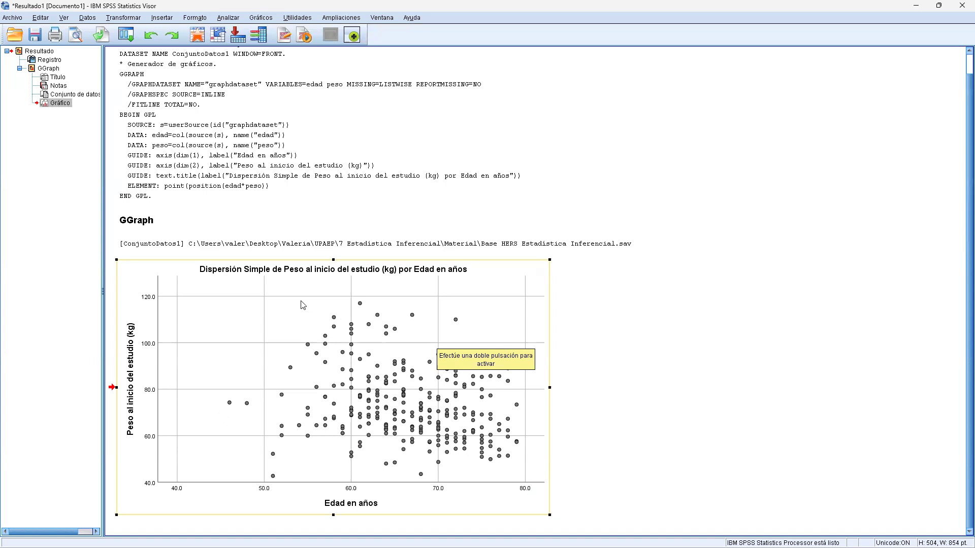
Generate a second scatter plot with Peso al inicio del estudio (kg) on the X axis and Circunferencia de cintura al inicio del estudio (cm) on the Y axis.
left_click(257, 20)
left_click(266, 32)
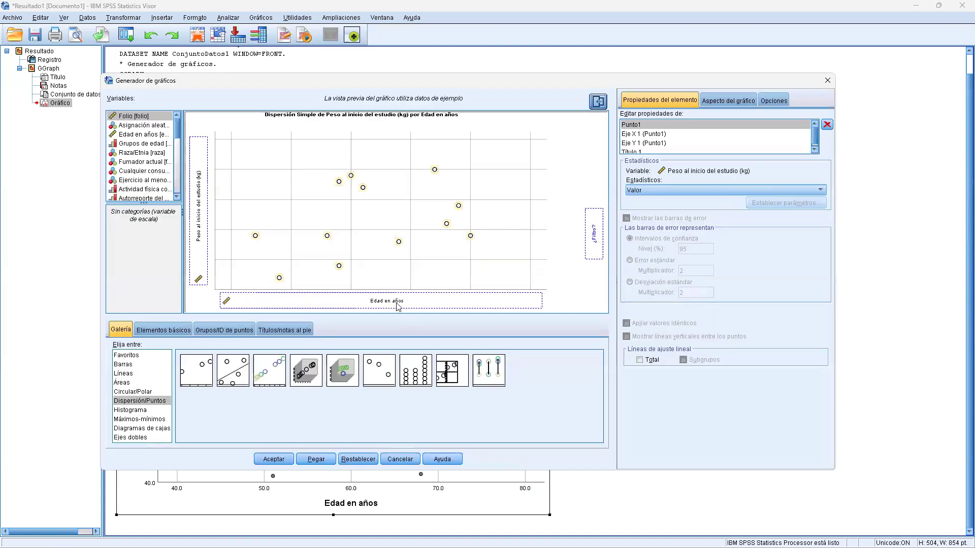
left_click_drag(395, 306, 358, 305)
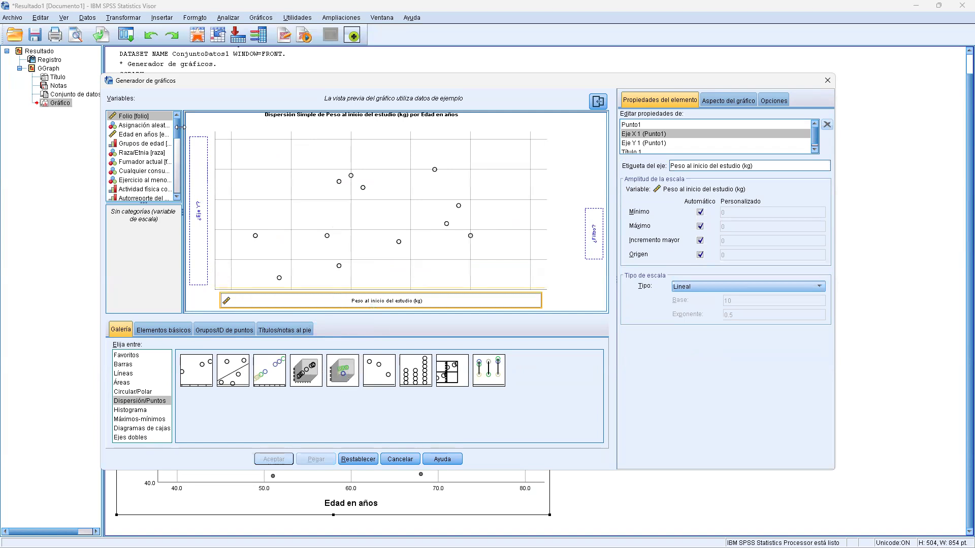
left_click_drag(176, 131, 199, 167)
left_click(143, 161)
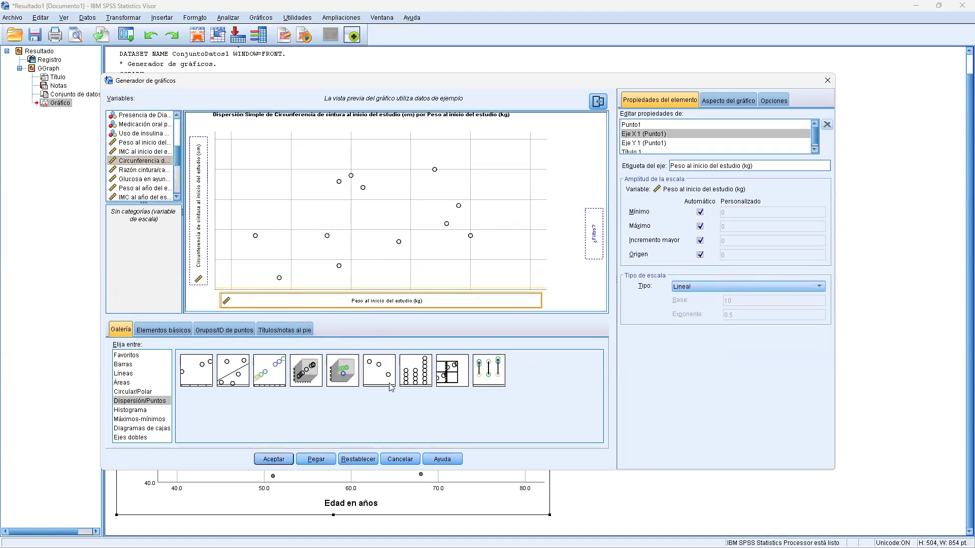
left_click(273, 459)
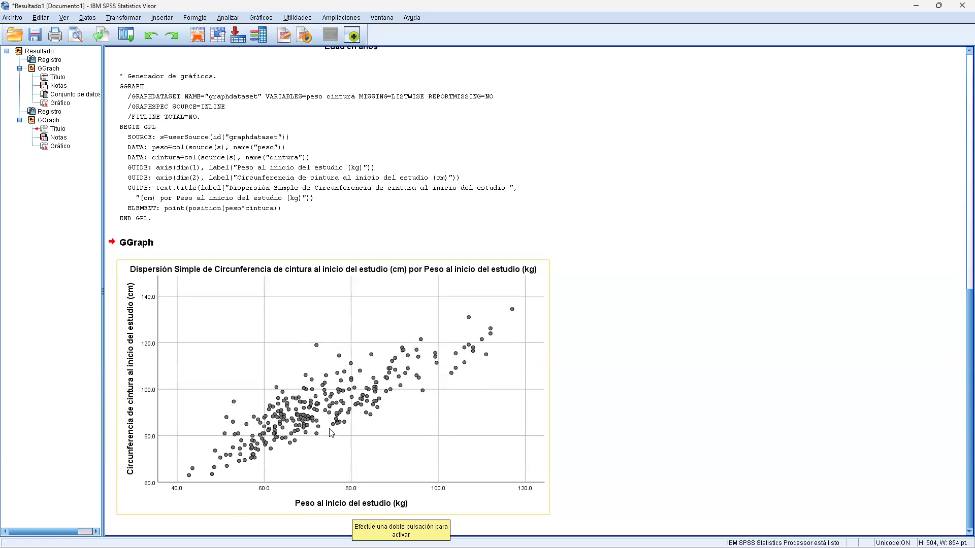
Set up a bivariate correlation with Edad en años and Peso al inicio del estudio (kg) as its variables.
scroll(514, 366, "up", 10)
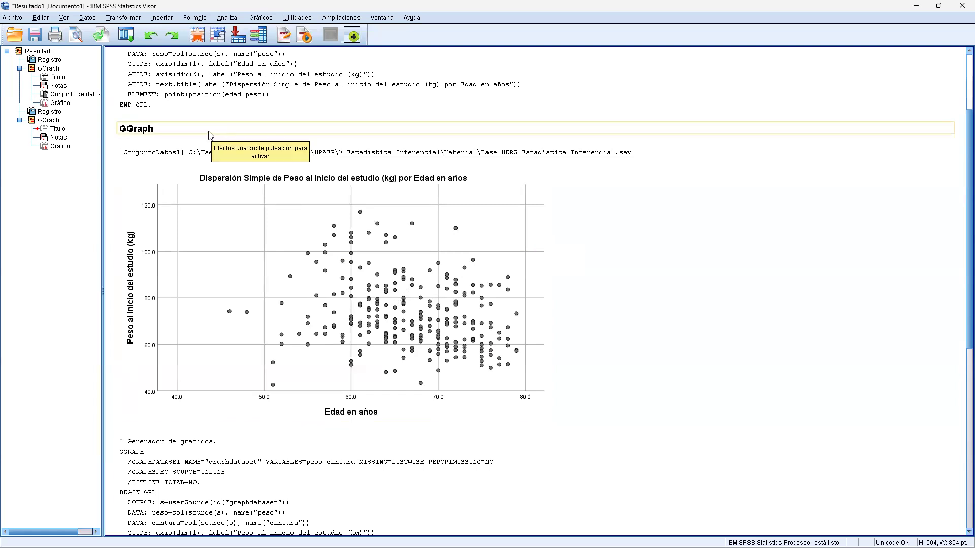
left_click(222, 19)
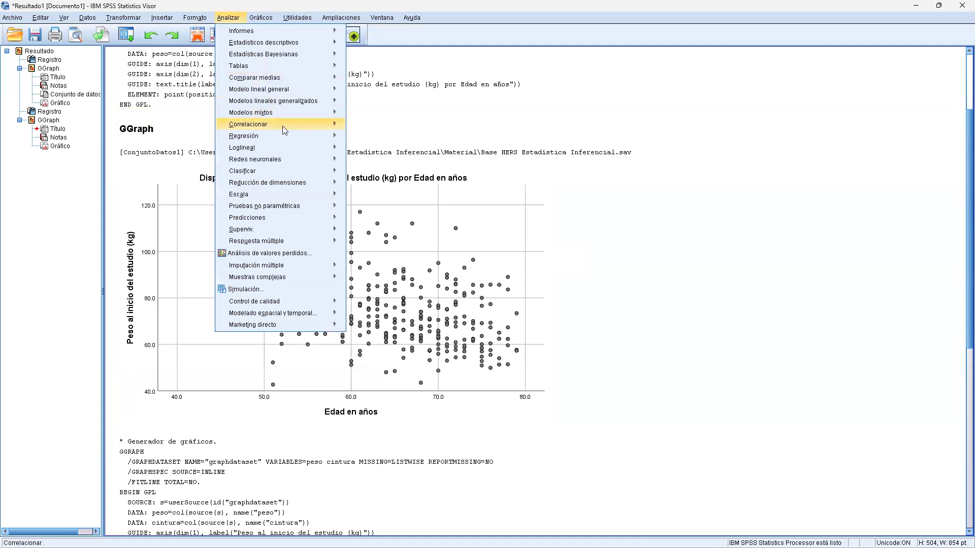
mouse_move(286, 126)
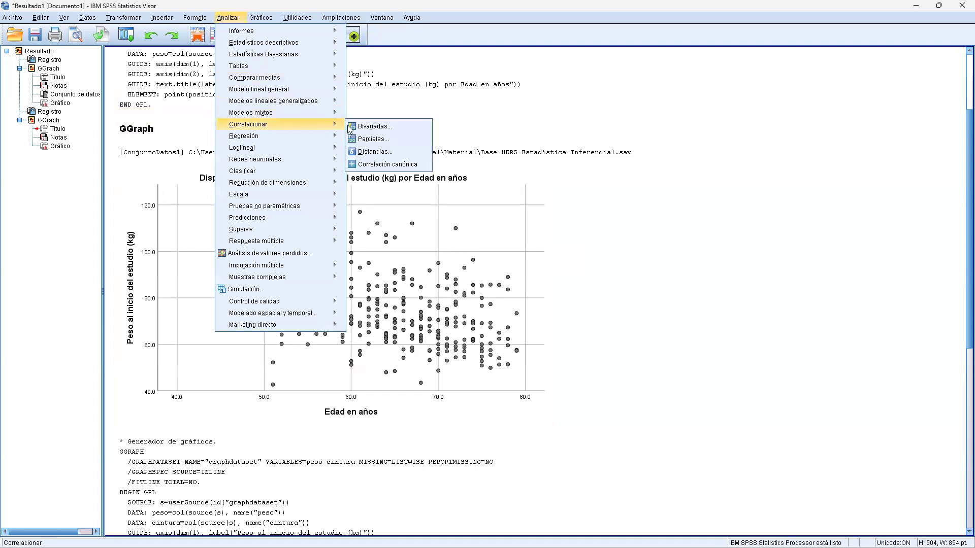
left_click(397, 126)
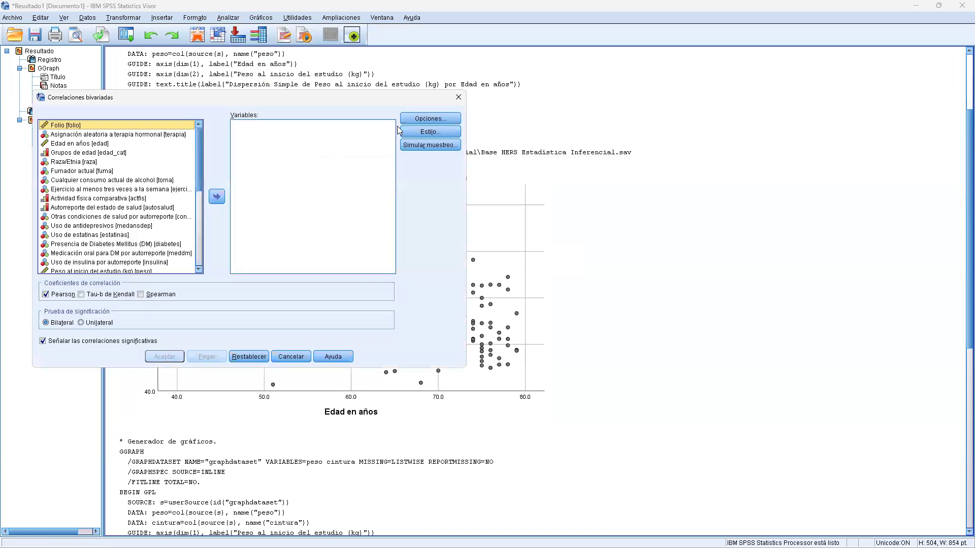
left_click_drag(313, 98, 519, 111)
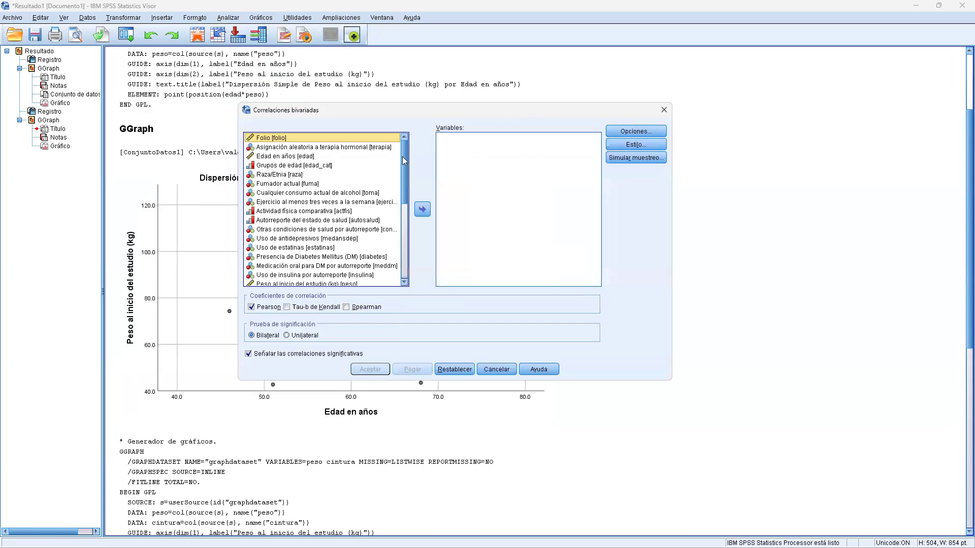
left_click(308, 156)
left_click(423, 208)
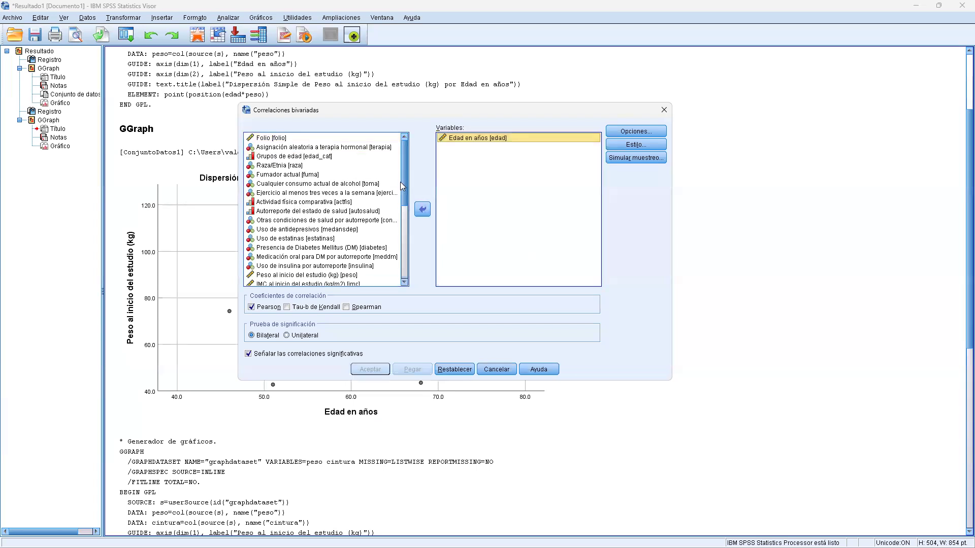
left_click(287, 275)
left_click(423, 209)
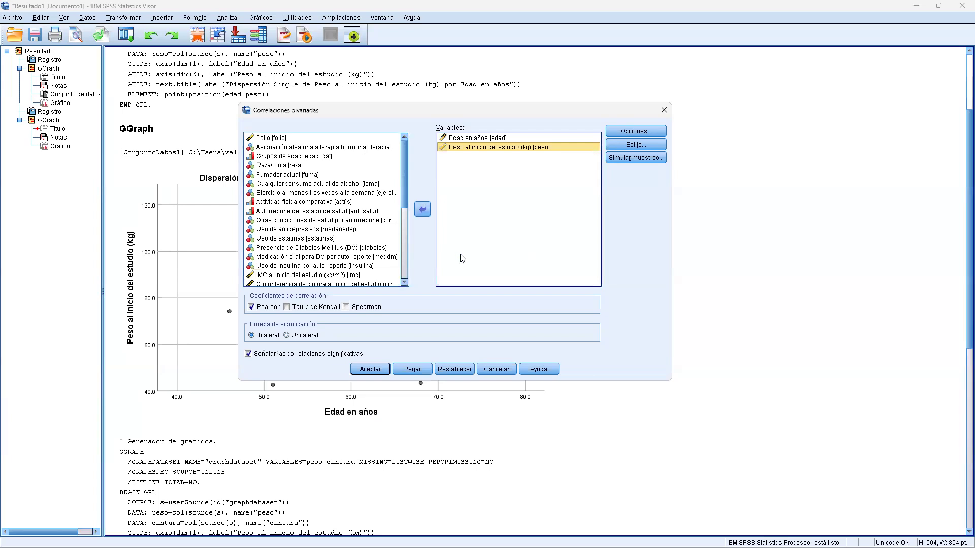
Try IMC al inicio del estudio (kg/m2) as a third correlation variable and take it back out of the analysis.
left_click(476, 139)
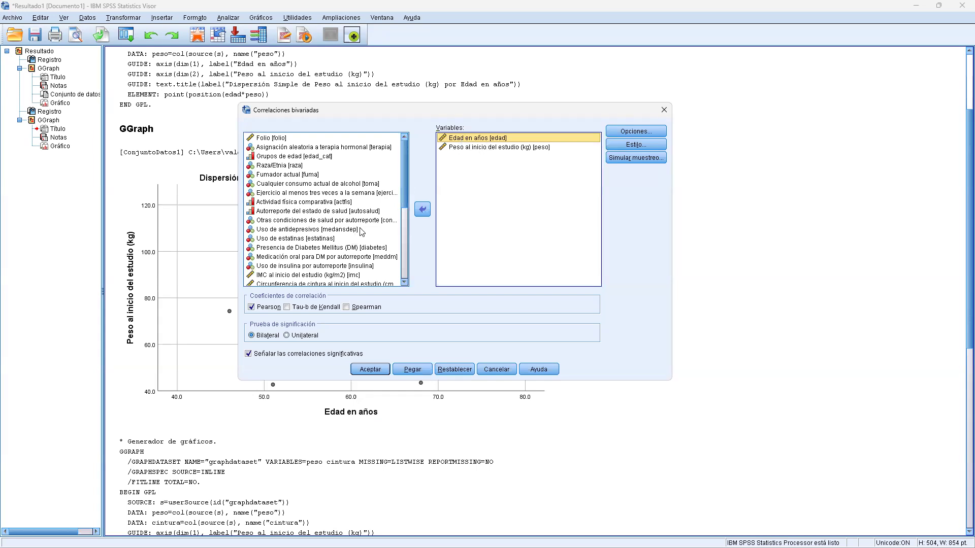
left_click(311, 275)
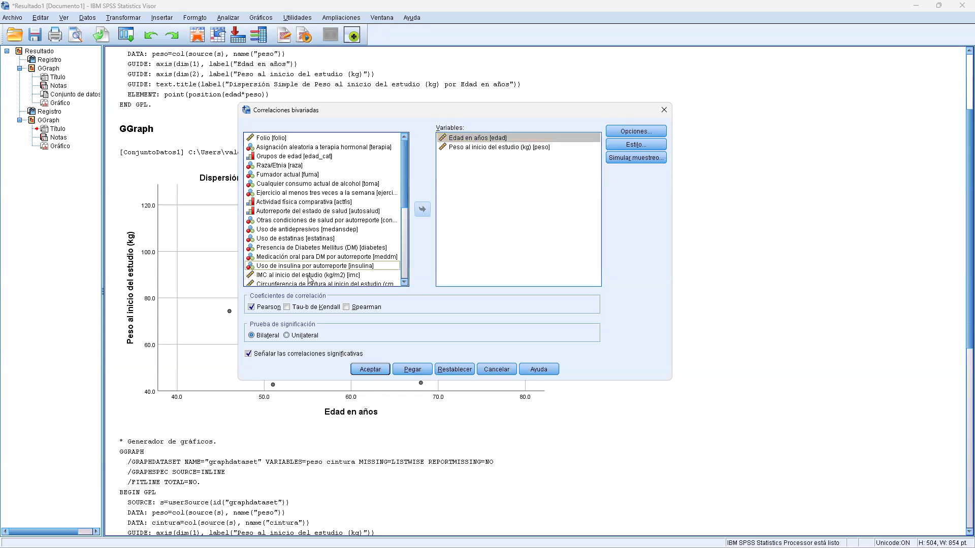
left_click(423, 210)
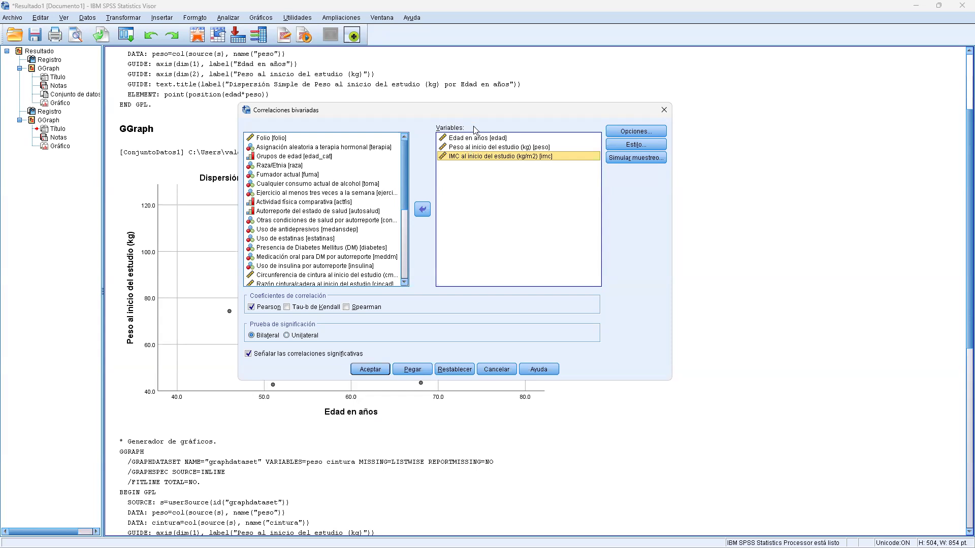
left_click(482, 147)
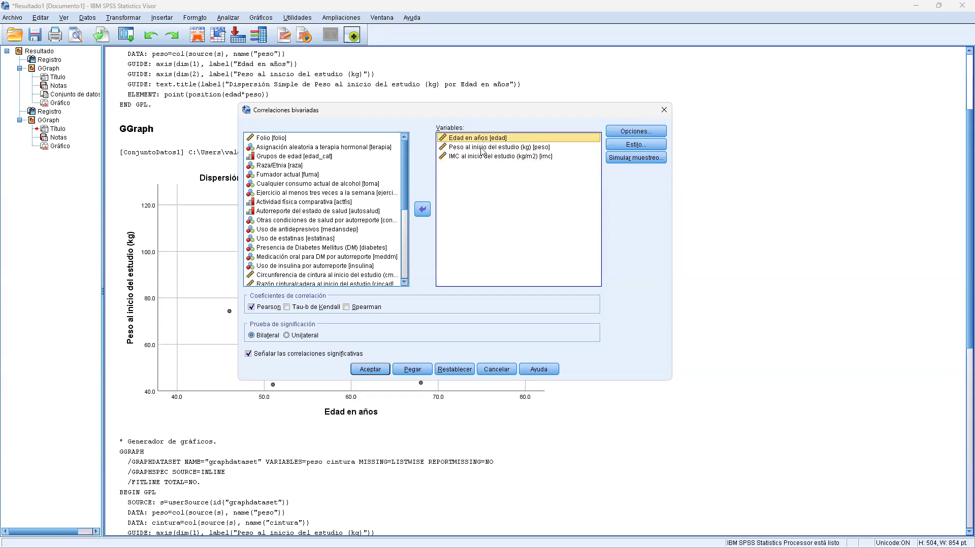
left_click(481, 139)
left_click(483, 156)
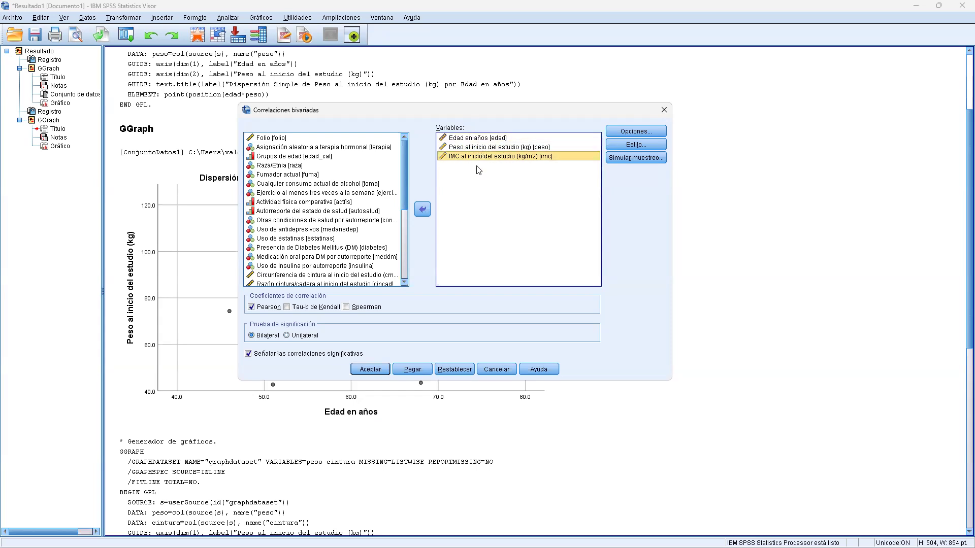
left_click(479, 147)
left_click(482, 157)
left_click(423, 210)
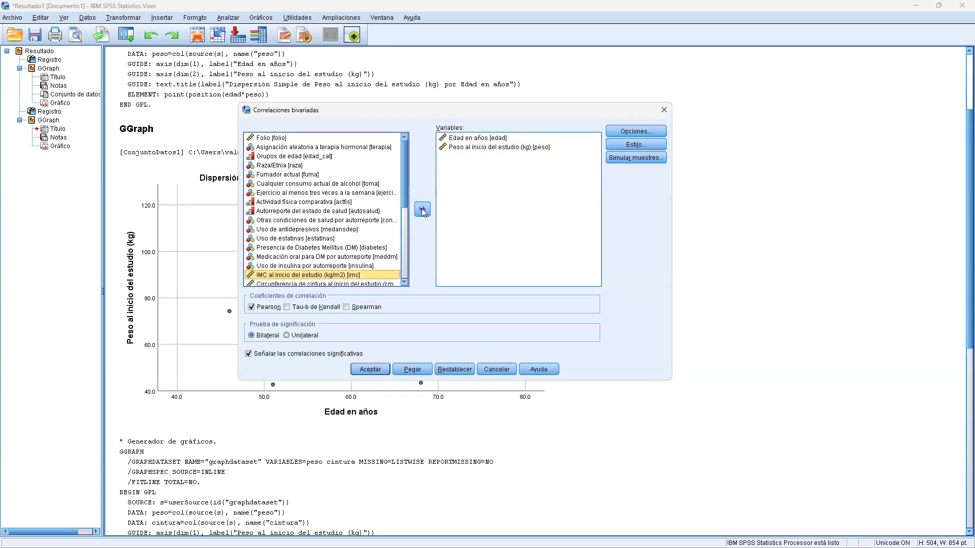
Run the bilateral Pearson correlation between Edad en años and Peso al inicio del estudio (kg), with significant correlations flagged.
left_click(473, 140)
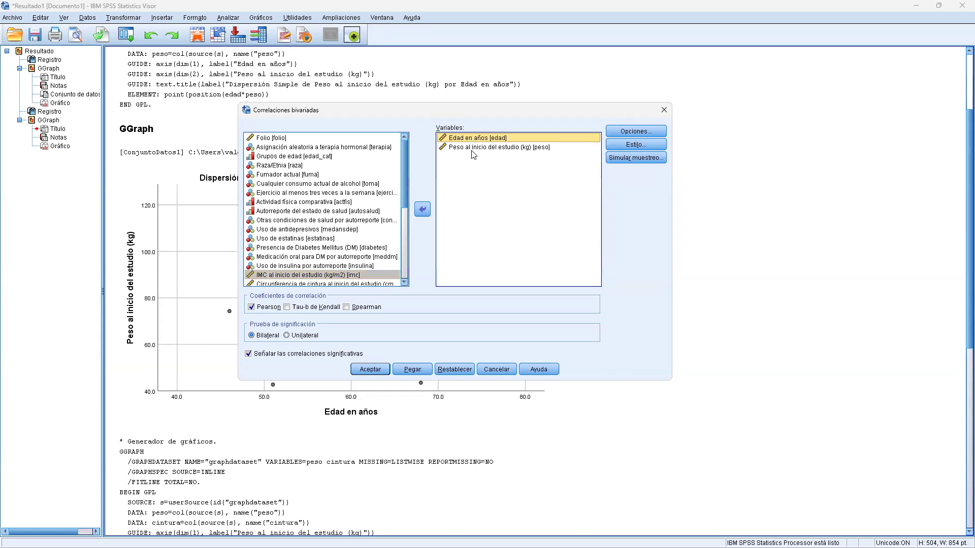
left_click(474, 148)
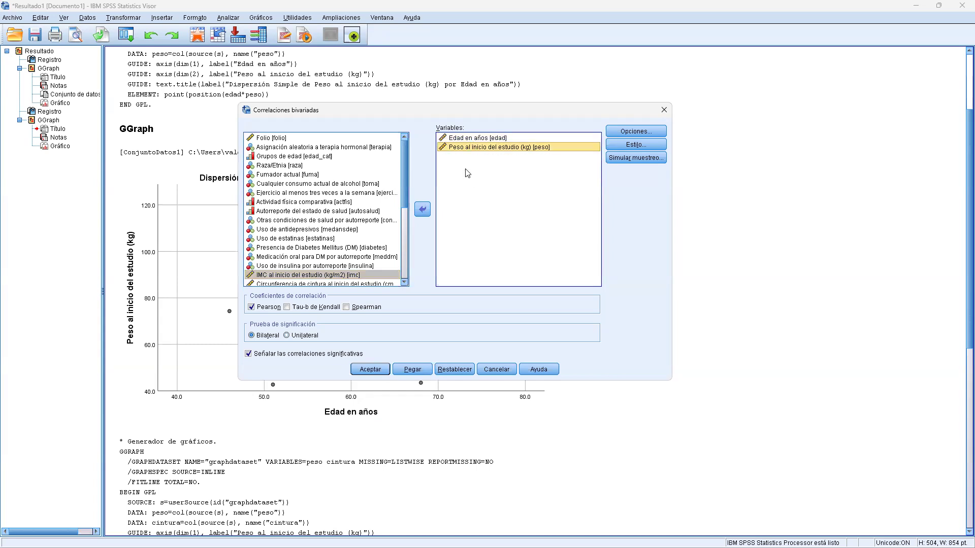
left_click(379, 367)
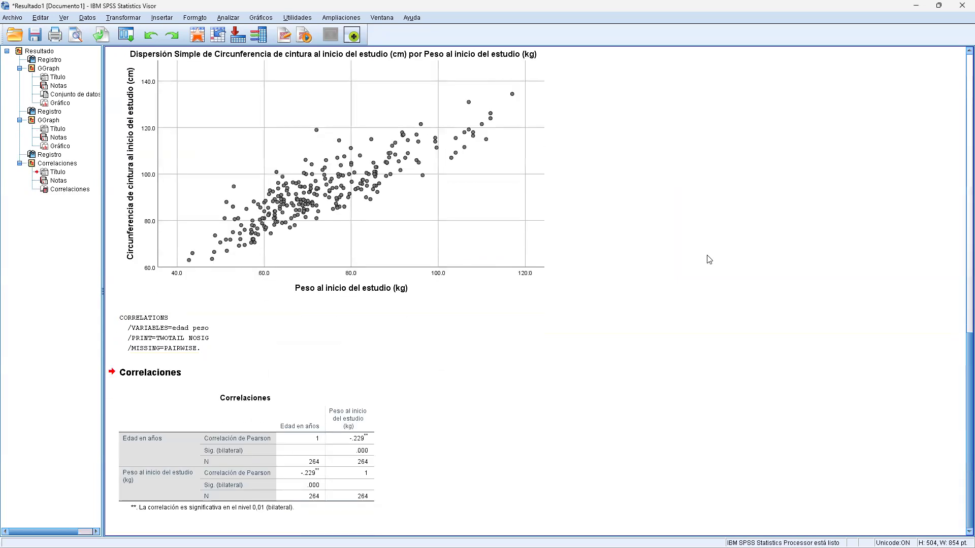
Activate the Correlaciones table and compare its two mirrored blocks of age and weight results.
left_click(323, 466)
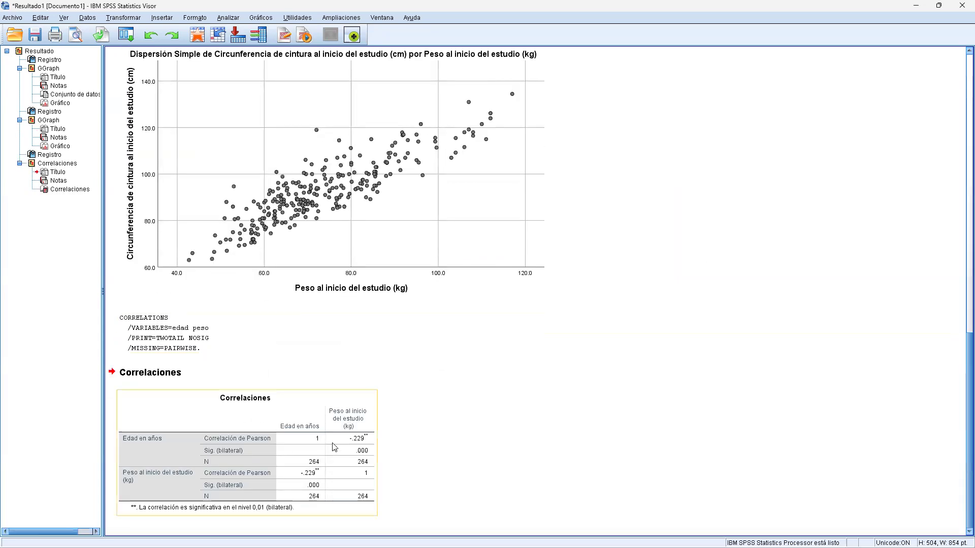
left_click(334, 448)
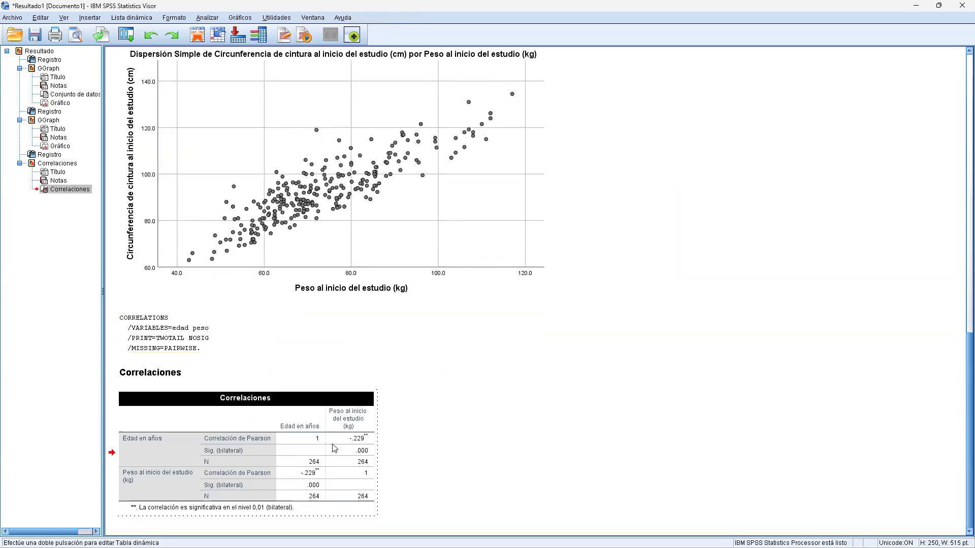
mouse_move(305, 479)
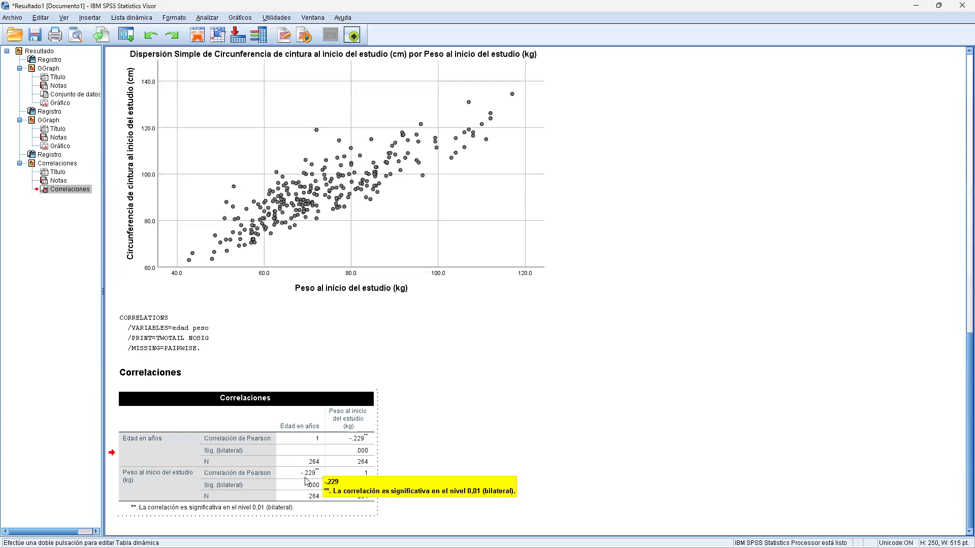
mouse_move(344, 451)
left_click_drag(344, 442, 302, 496)
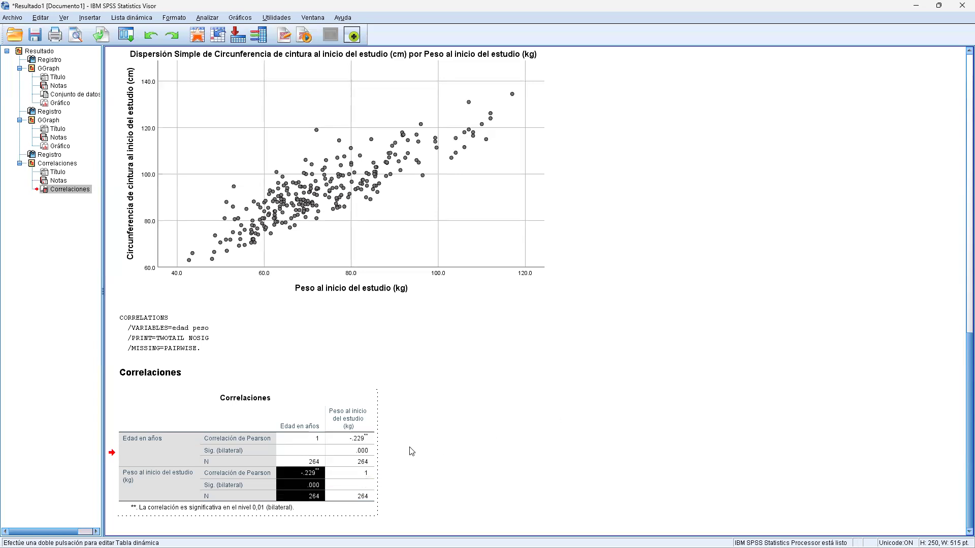
left_click_drag(349, 442, 350, 461)
left_click(735, 372)
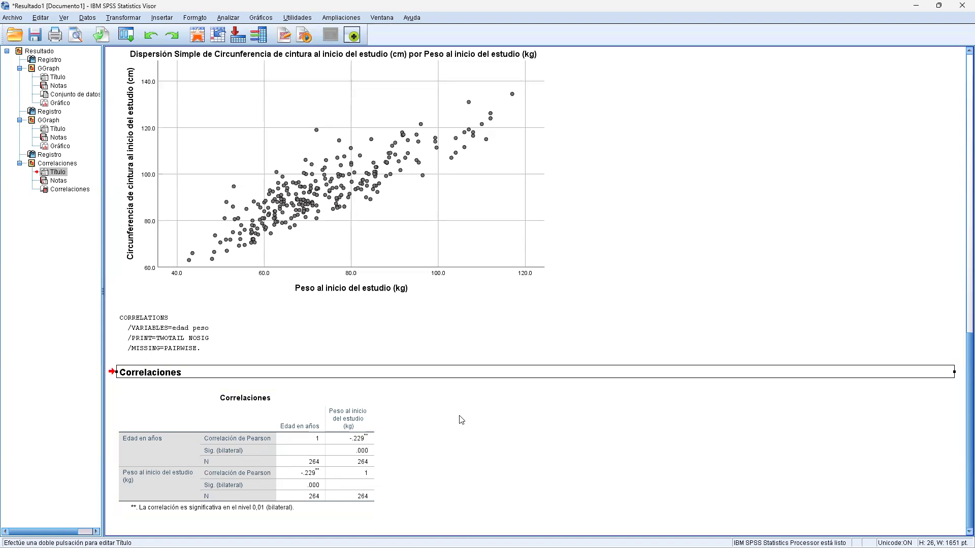
Examine the Pearson correlation coefficient between age and weight in the Correlaciones table.
left_click(346, 440)
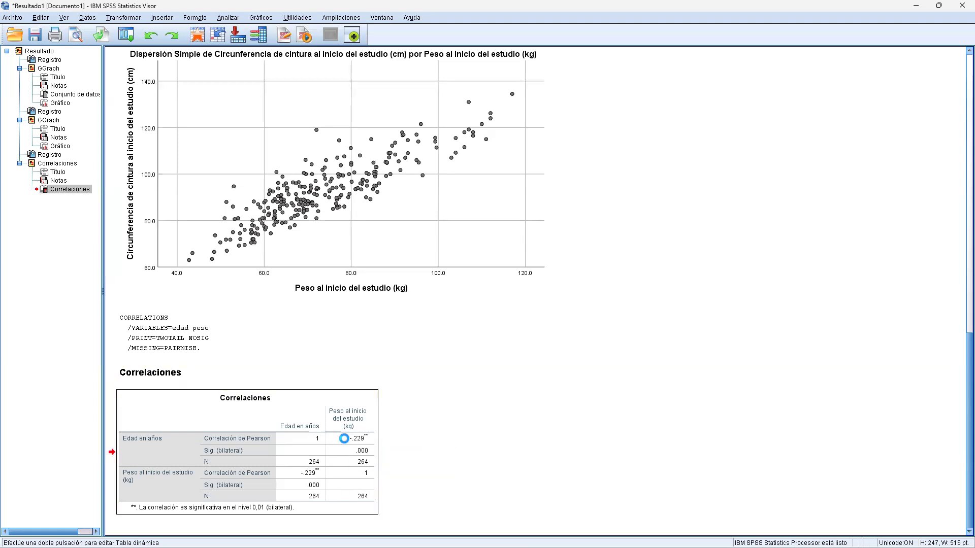
double_click(358, 443)
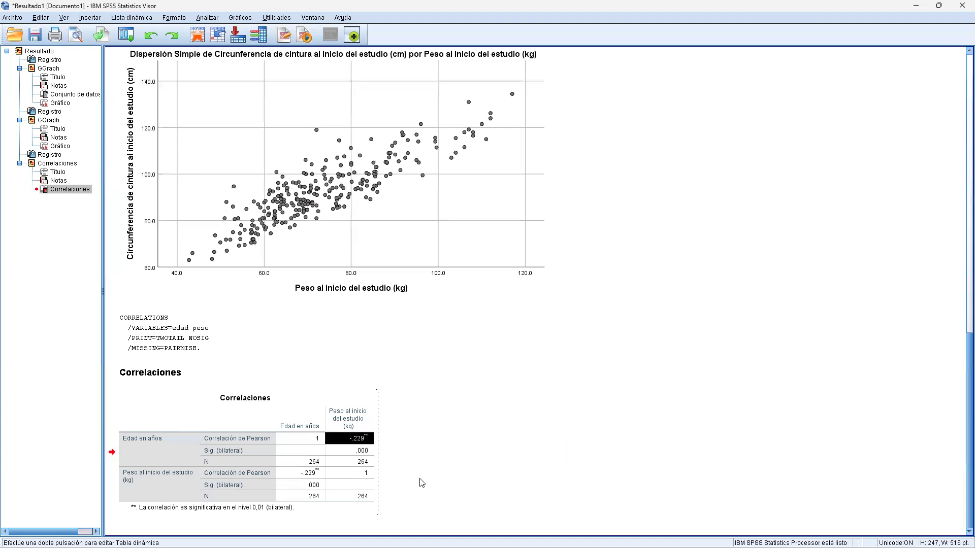
left_click(246, 439)
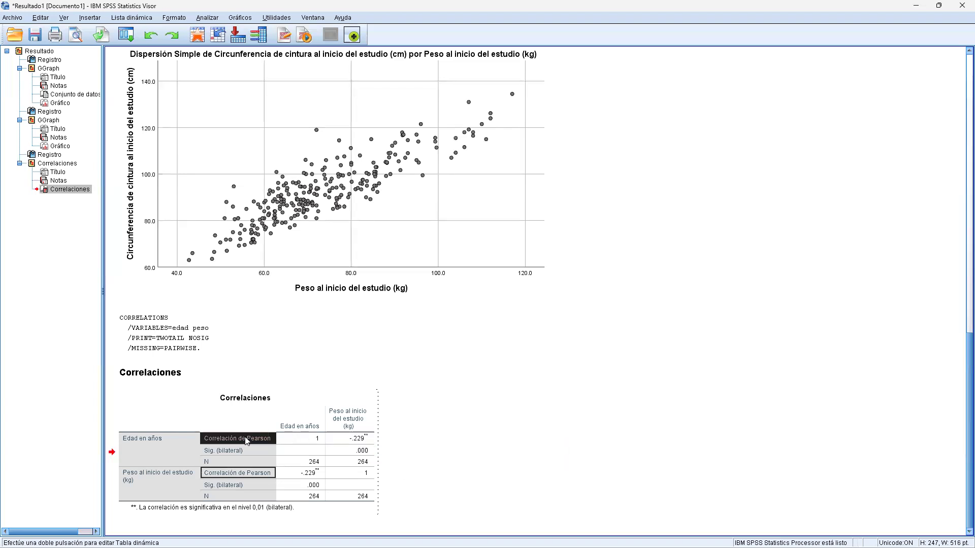
left_click(366, 440)
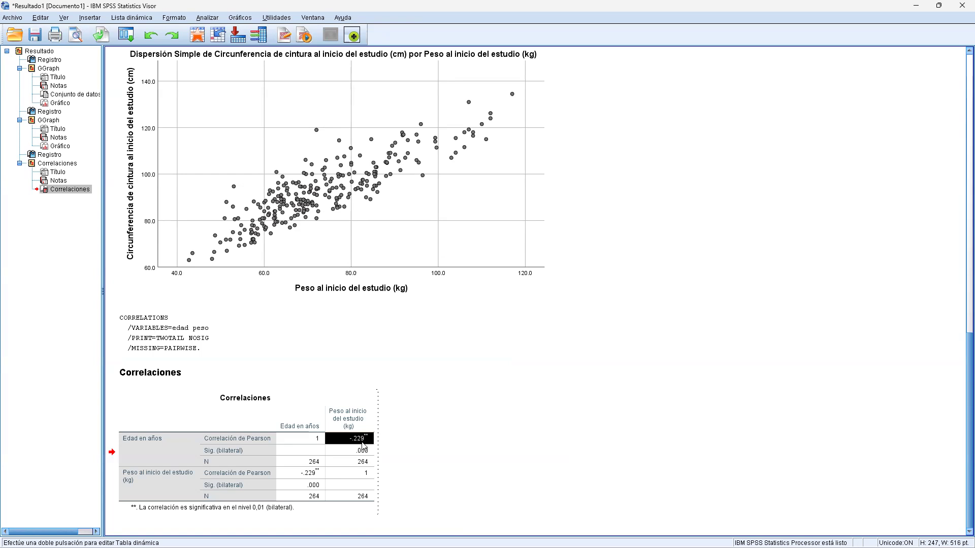
mouse_move(364, 445)
Review the scatter plot of Peso al inicio del estudio (kg) by Edad en años to relate its trend to the coefficient.
scroll(424, 439, "up", 10)
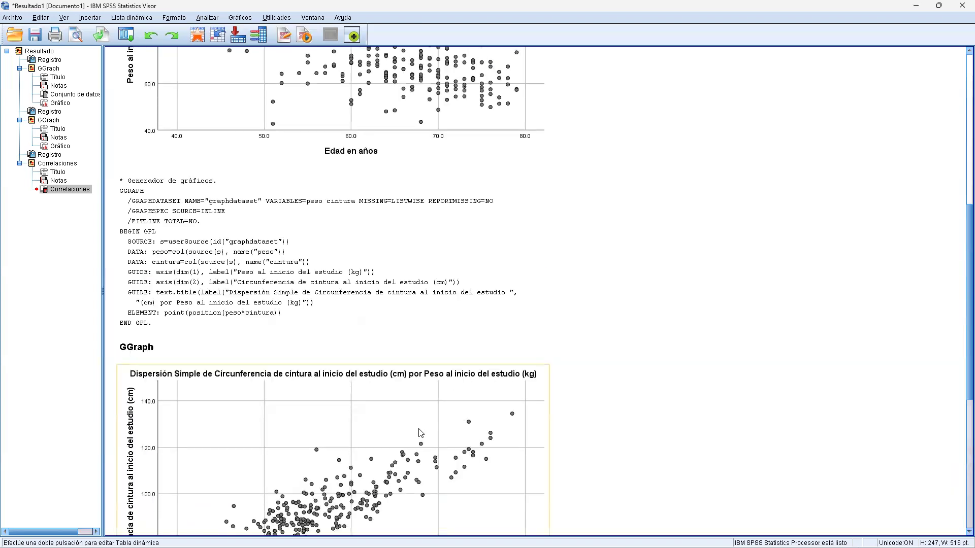
left_click(381, 218)
scroll(381, 218, "up", 3)
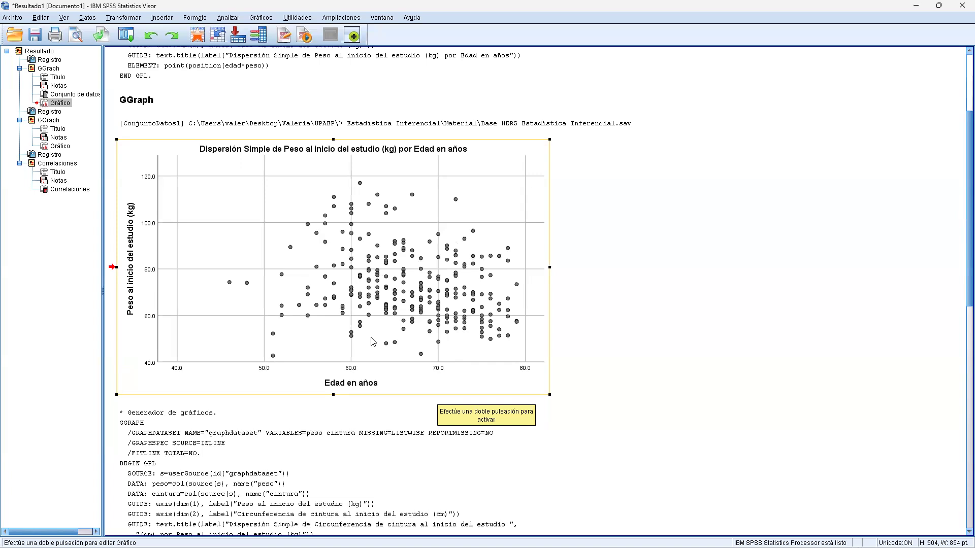
scroll(444, 239, "up", 2)
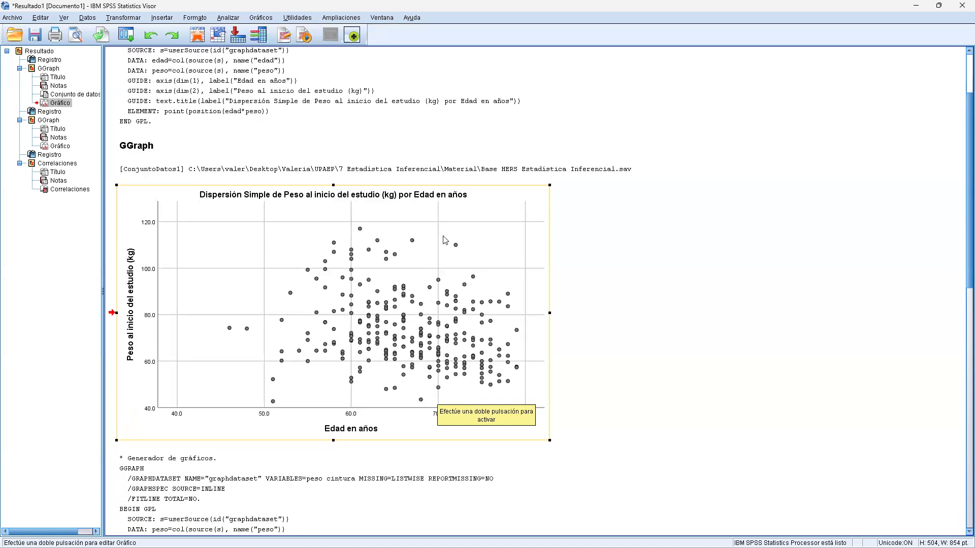
Return to the Correlaciones table and examine the exact bilateral significance, the sample size N and the Pearson coefficient for age and weight.
scroll(444, 240, "down", 15)
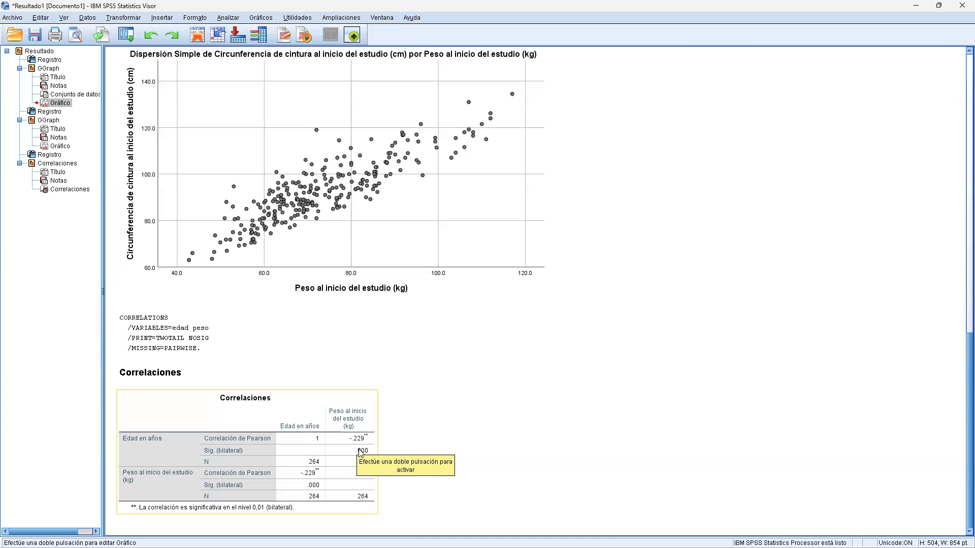
double_click(360, 452)
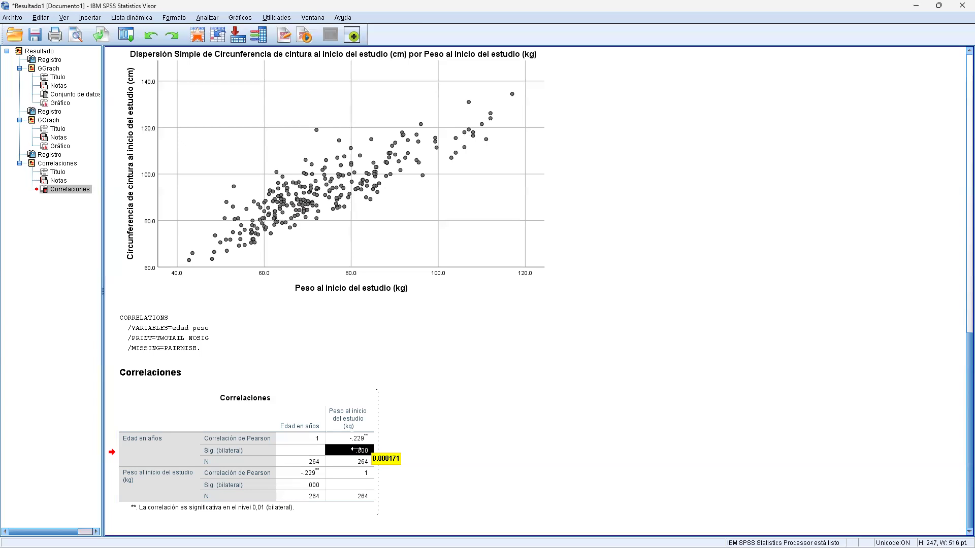
left_click(265, 460)
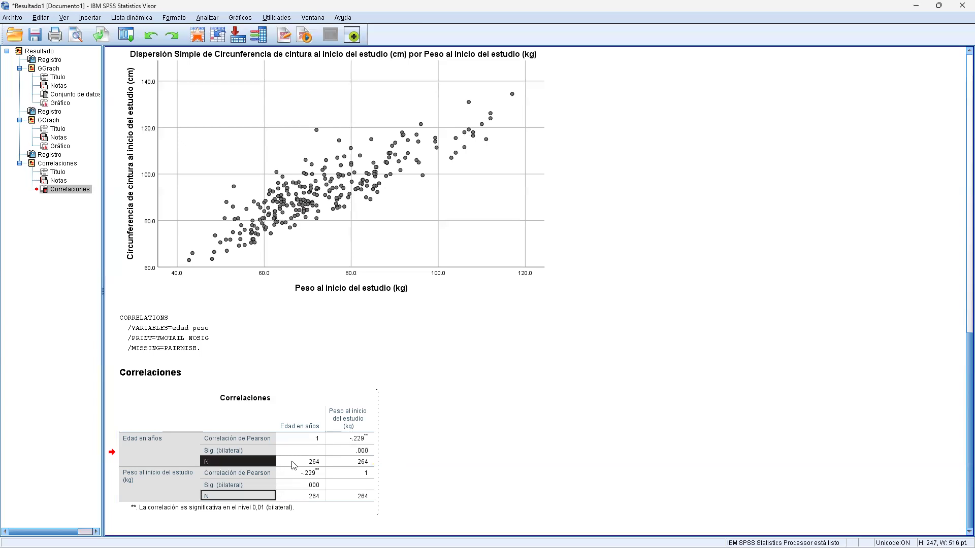
left_click(297, 463)
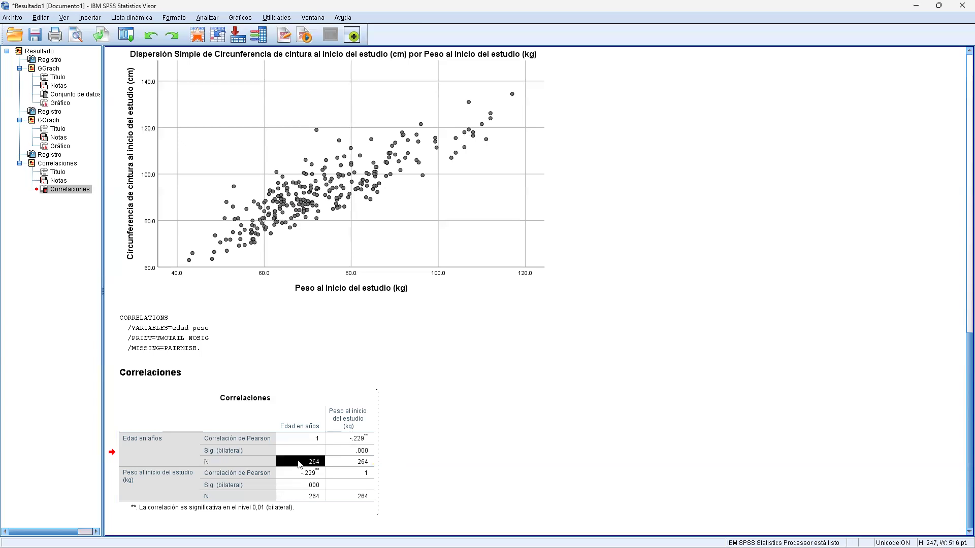
left_click(353, 438)
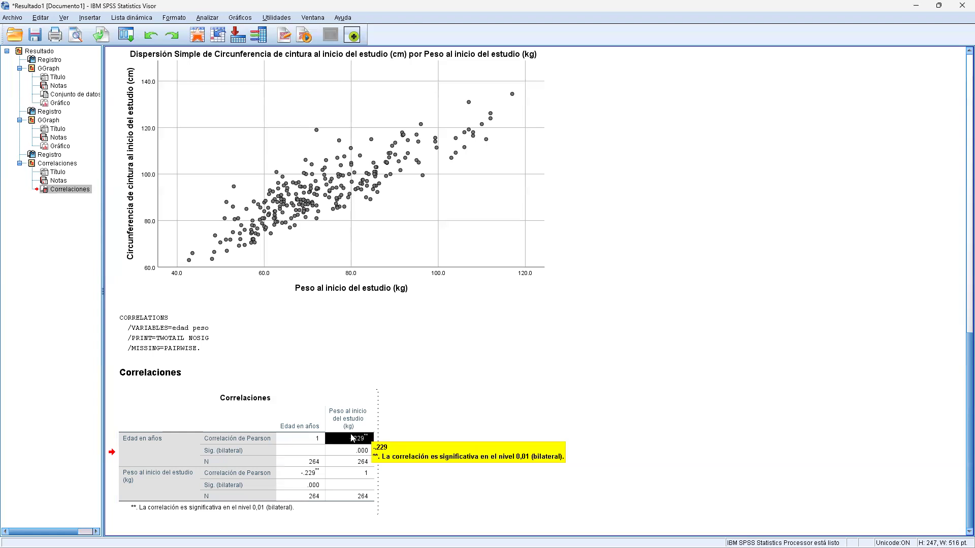
left_click(355, 451)
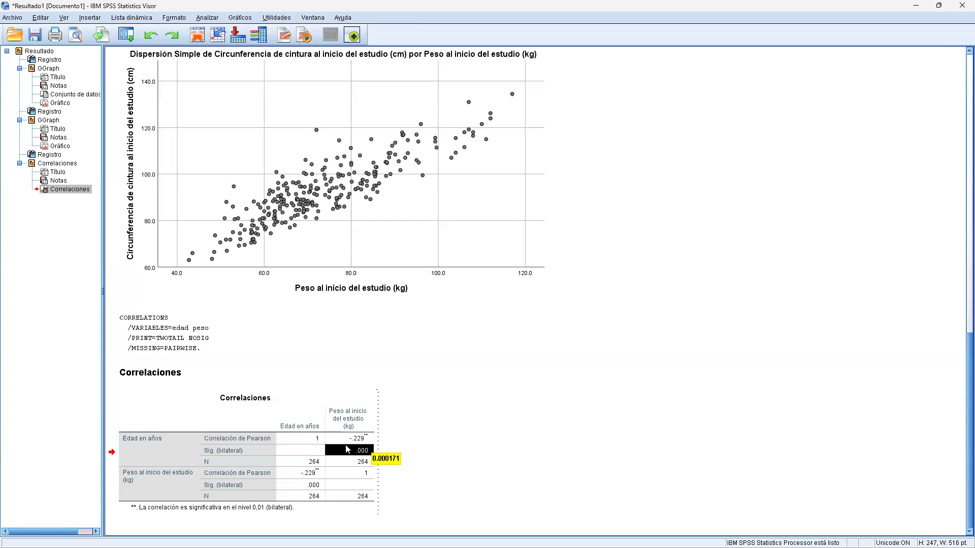
left_click(319, 463)
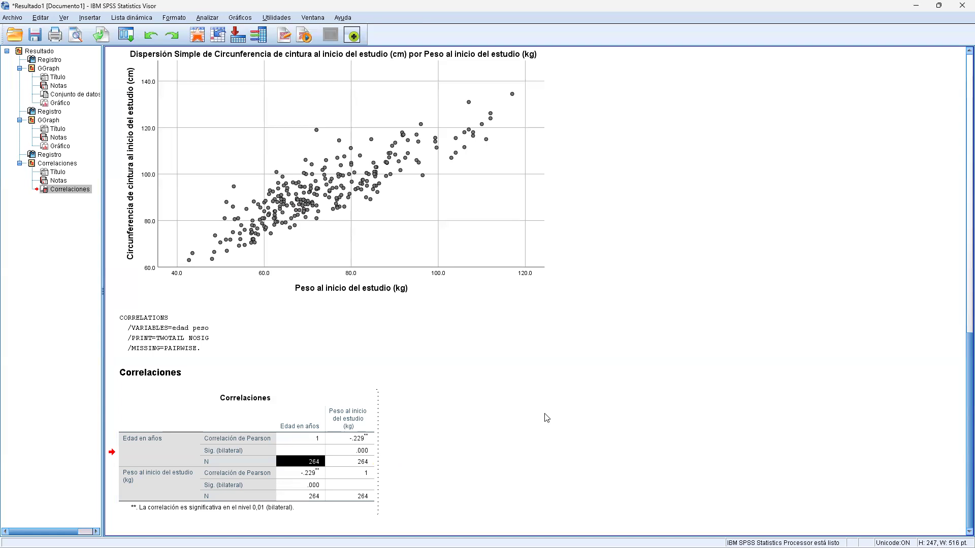
Add a linear total fit line to the scatter plot of Peso al inicio del estudio (kg) by Edad en años.
scroll(546, 417, "up", 15)
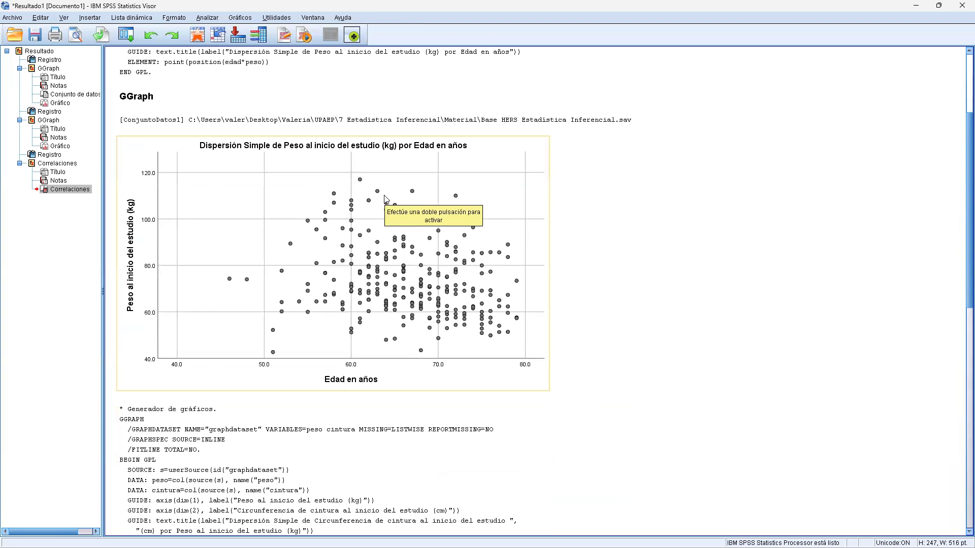
double_click(337, 200)
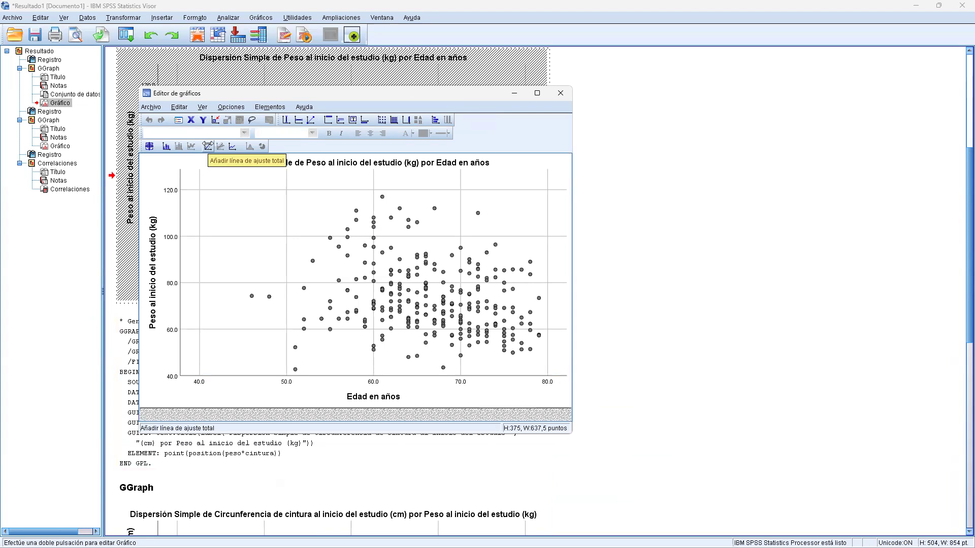
left_click(208, 147)
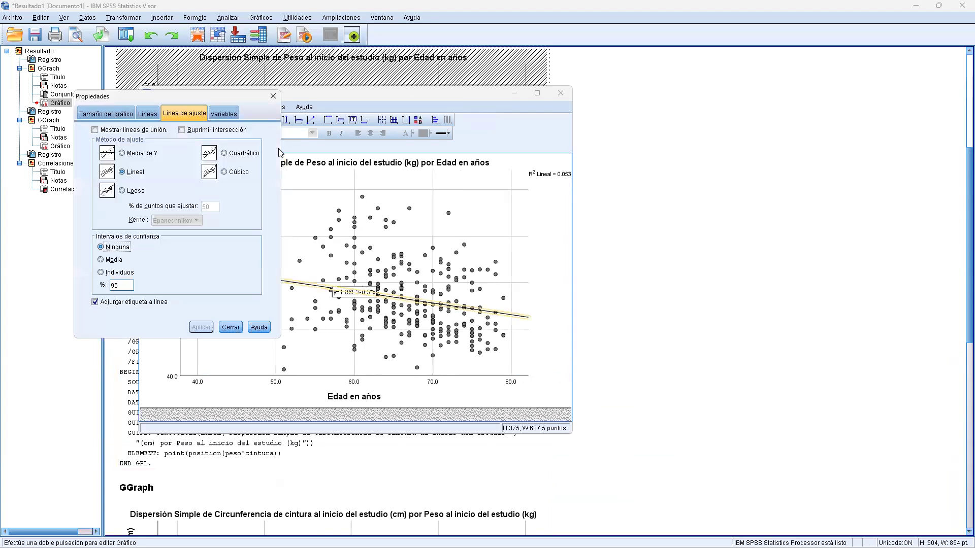
left_click(148, 113)
left_click(222, 114)
left_click(183, 113)
left_click(109, 114)
left_click(272, 97)
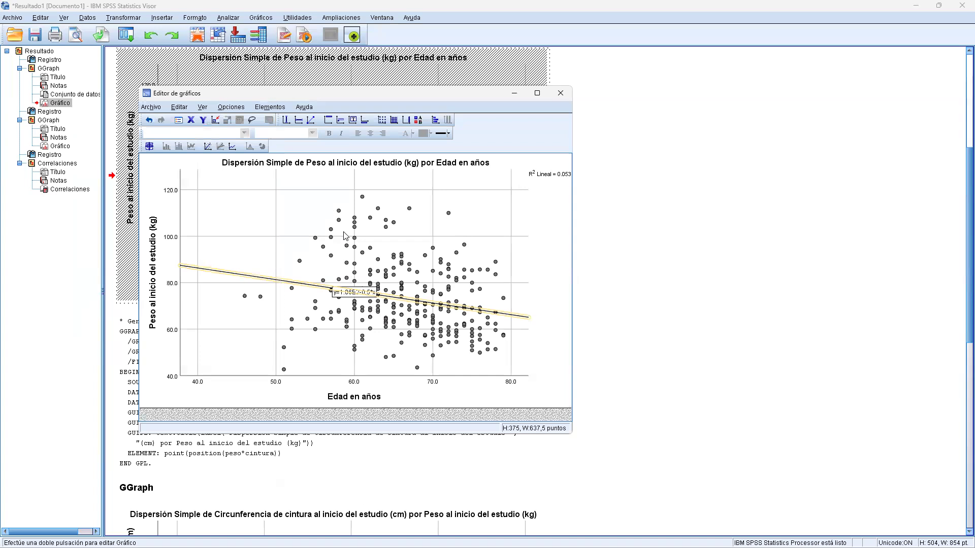
Remove the equation label attached to the fit line and close the chart editor.
left_click(341, 295)
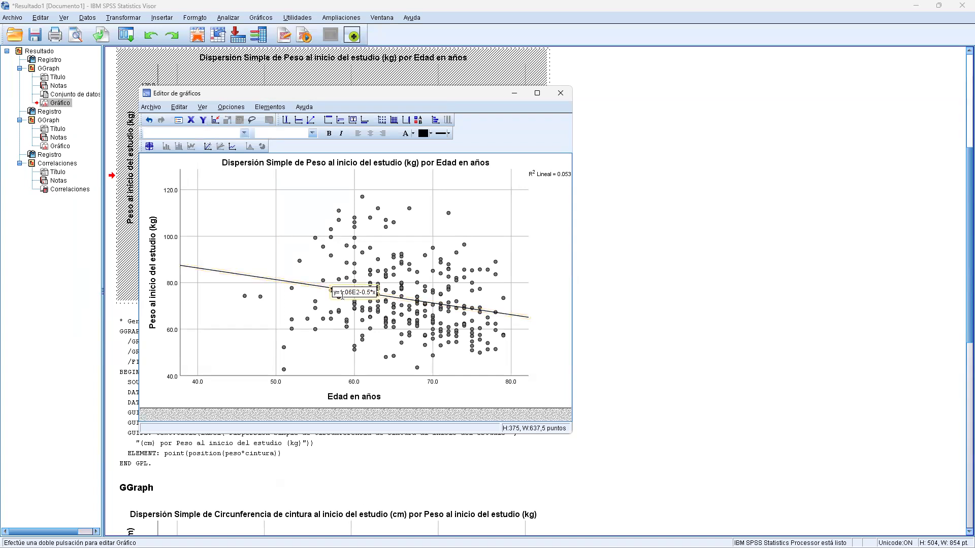
double_click(350, 292)
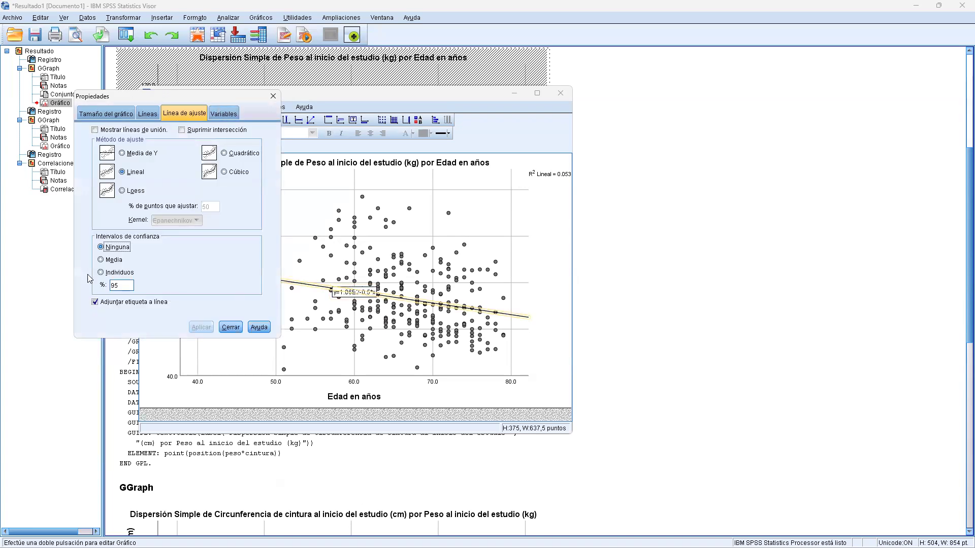
left_click(95, 302)
left_click(195, 327)
left_click(525, 271)
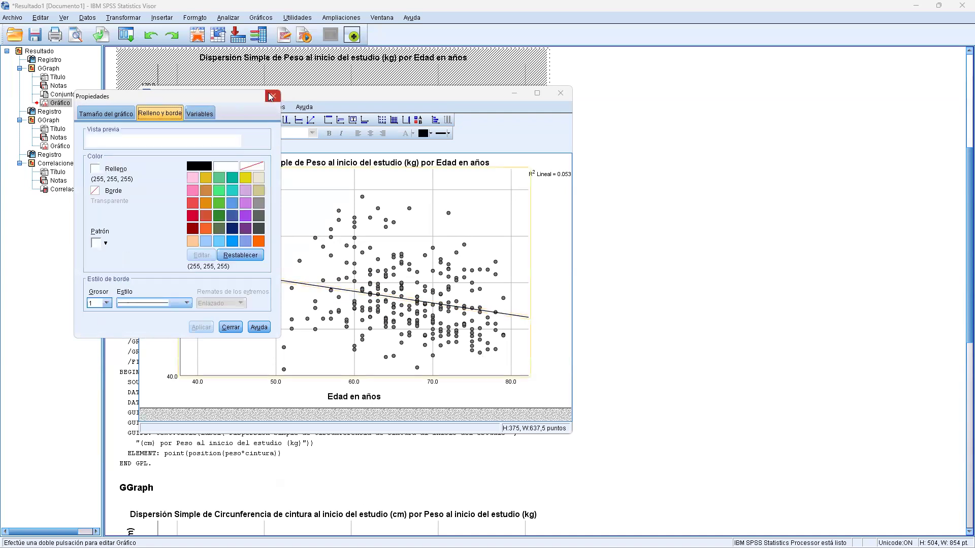
left_click(274, 96)
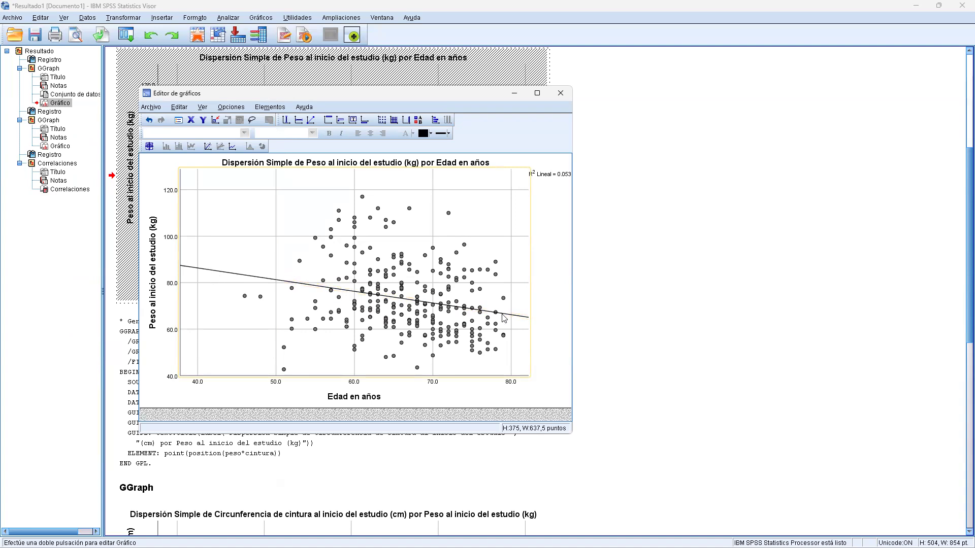
left_click(560, 93)
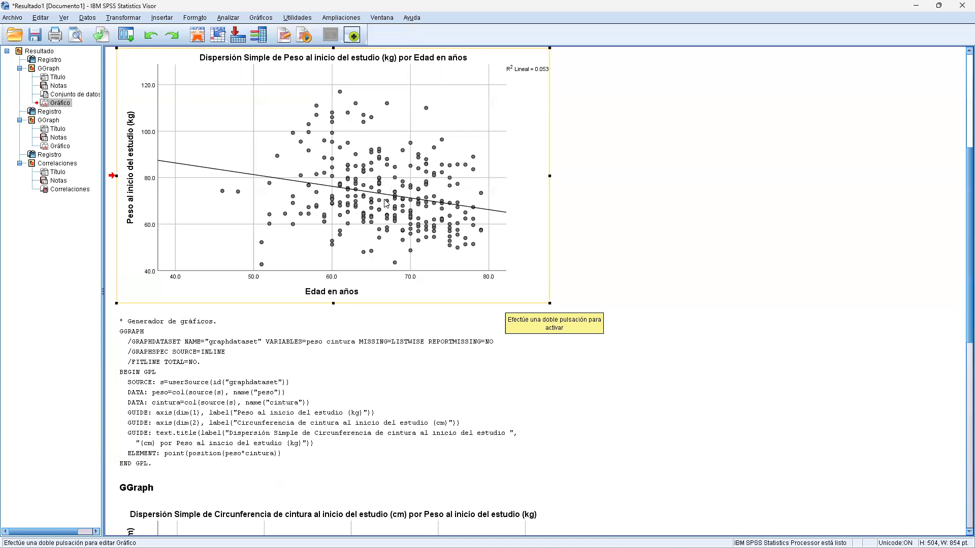
Compare the fit line of the weight-by-age scatter plot with the Pearson coefficient and bilateral significance in the Correlaciones table.
scroll(392, 280, "down", 9)
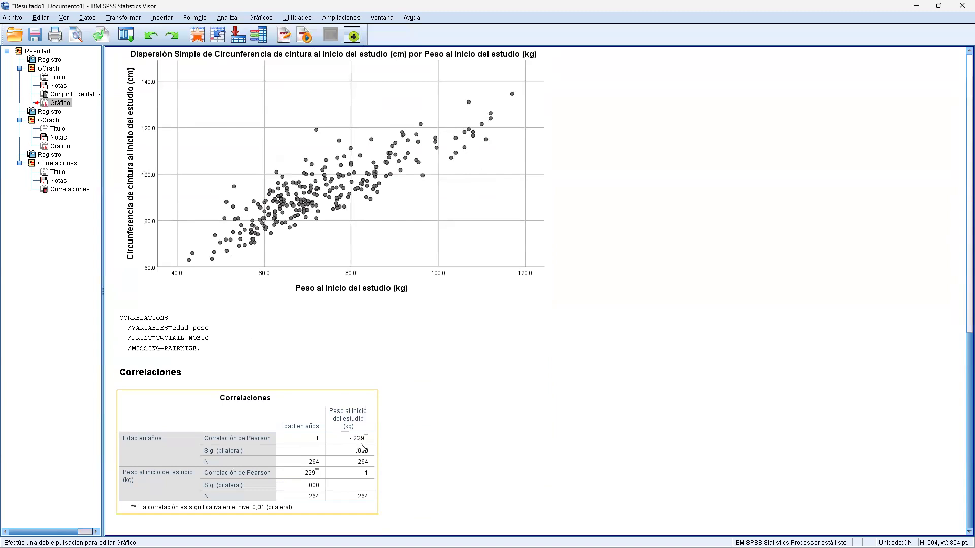
scroll(363, 441, "up", 5)
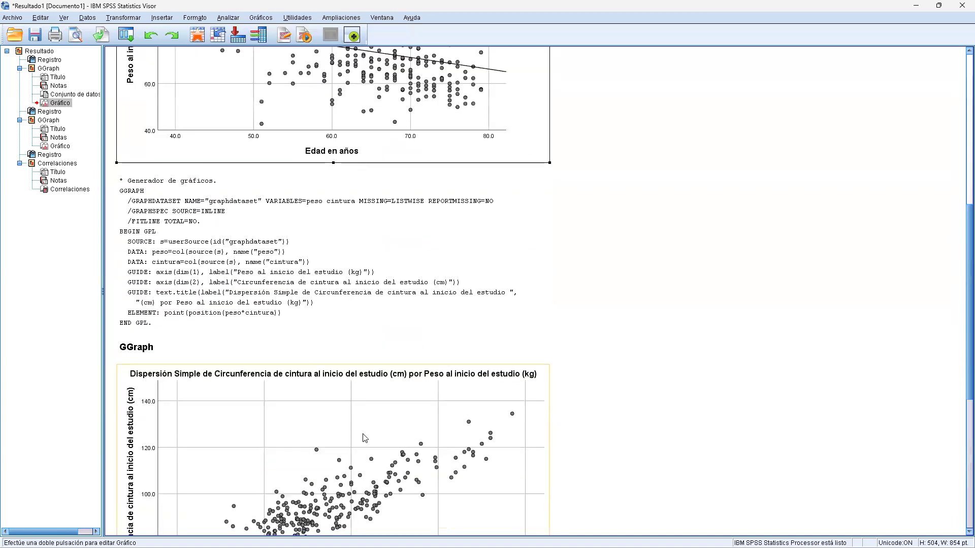
scroll(363, 438, "up", 3)
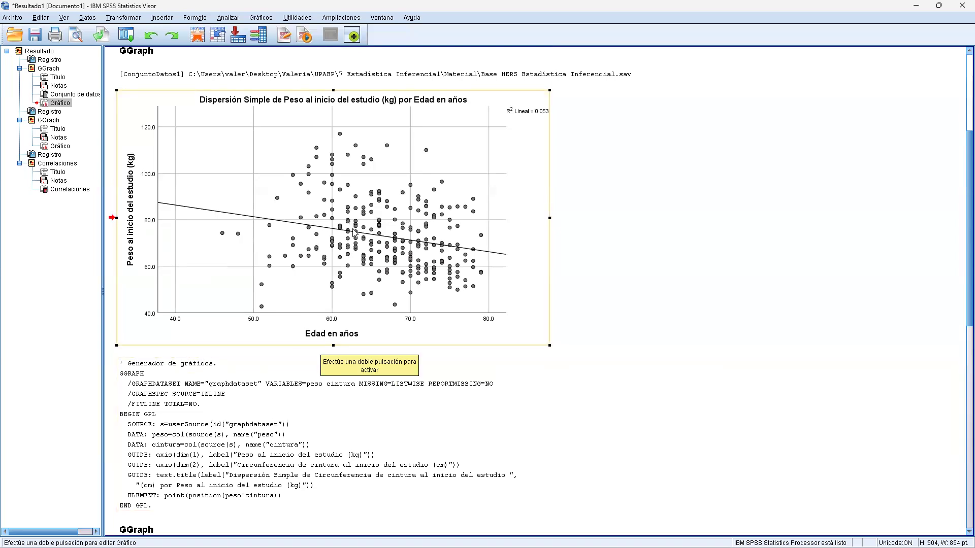
scroll(356, 227, "down", 10)
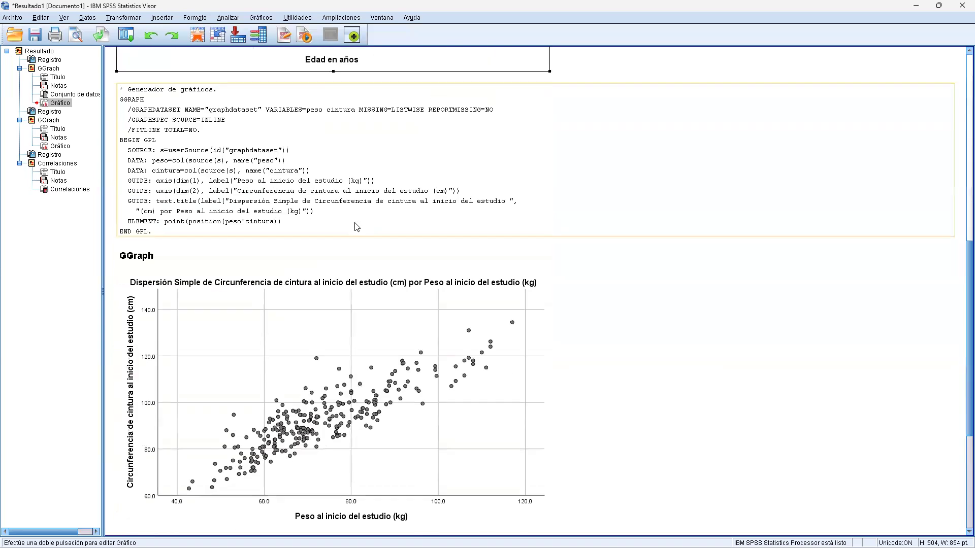
double_click(331, 441)
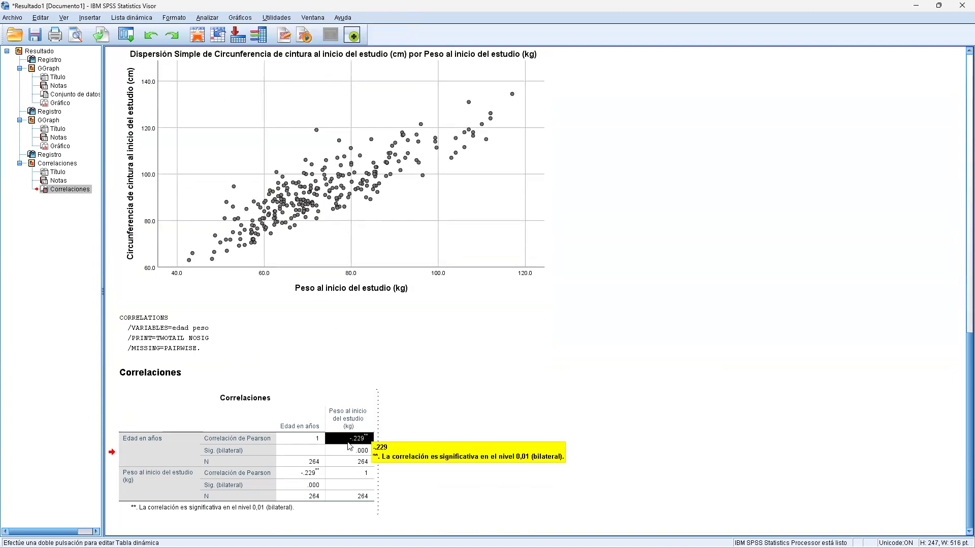
left_click(350, 453)
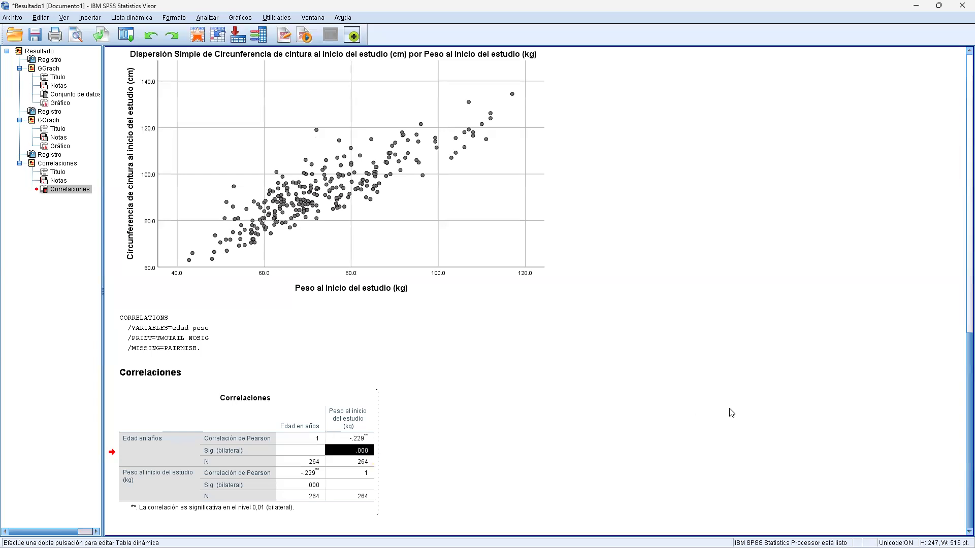